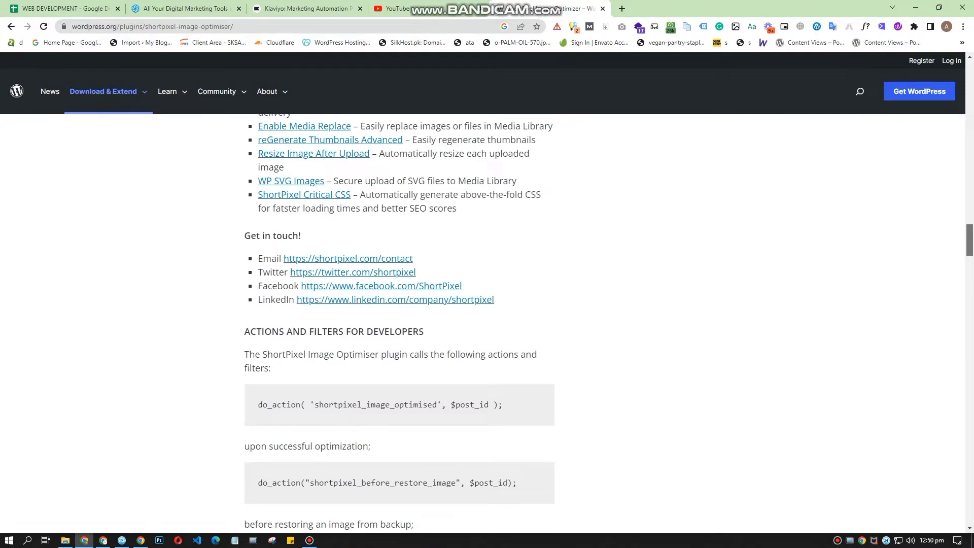
Step: Read through the ShortPixel Image Optimizer plugin page, including its related plugins and the actions and filters for developers
{"action": "scroll", "coordinate": [399, 323], "scroll_direction": "up", "scroll_amount": 7}
{"action": "scroll", "coordinate": [400, 323], "scroll_direction": "down", "scroll_amount": 10}
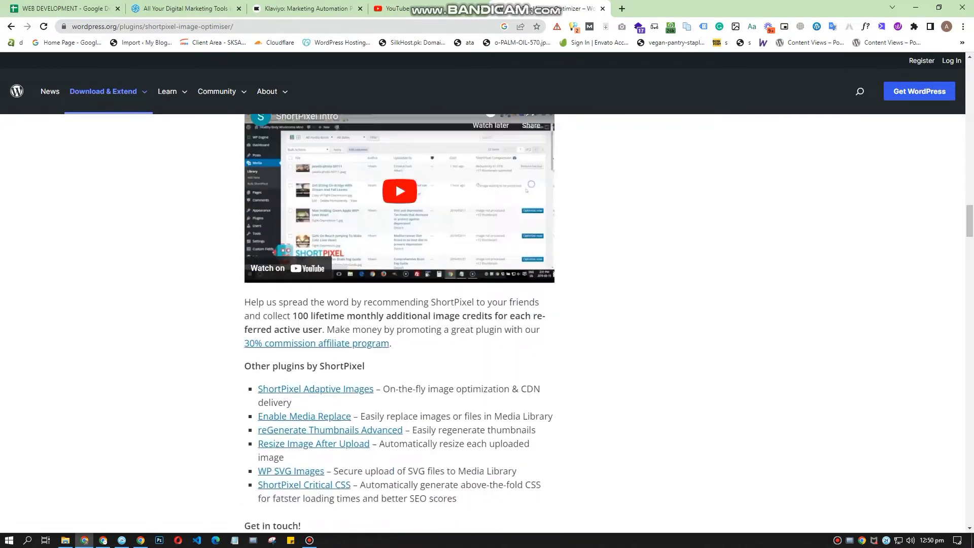
{"action": "triple_click", "coordinate": [380, 272]}
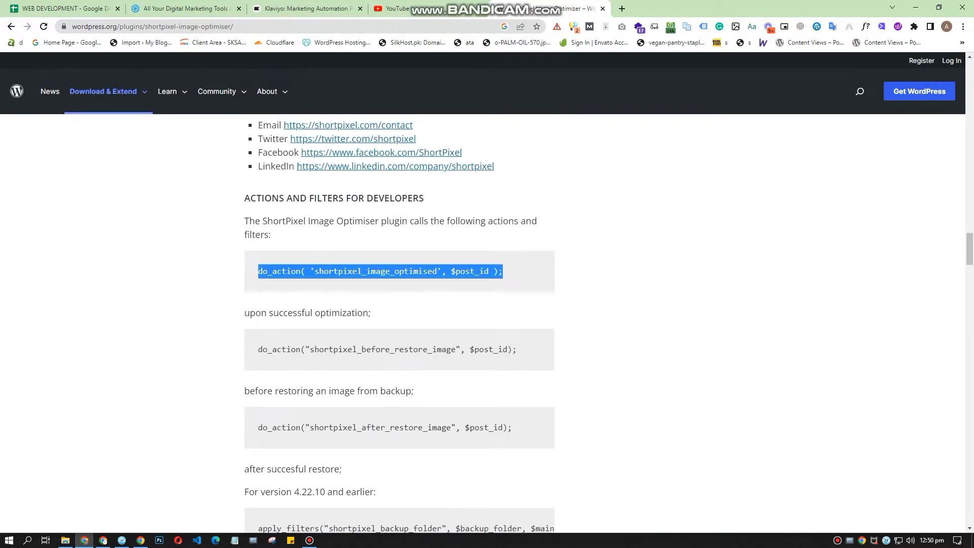
{"action": "scroll", "coordinate": [380, 271], "scroll_direction": "down", "scroll_amount": 8}
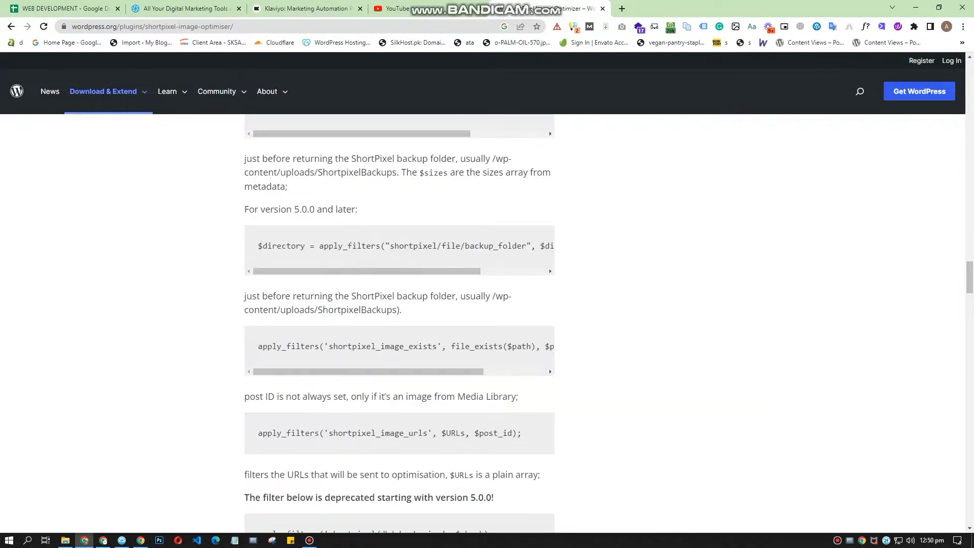
{"action": "left_click_drag", "start_coordinate": [970, 278], "coordinate": [969, 76]}
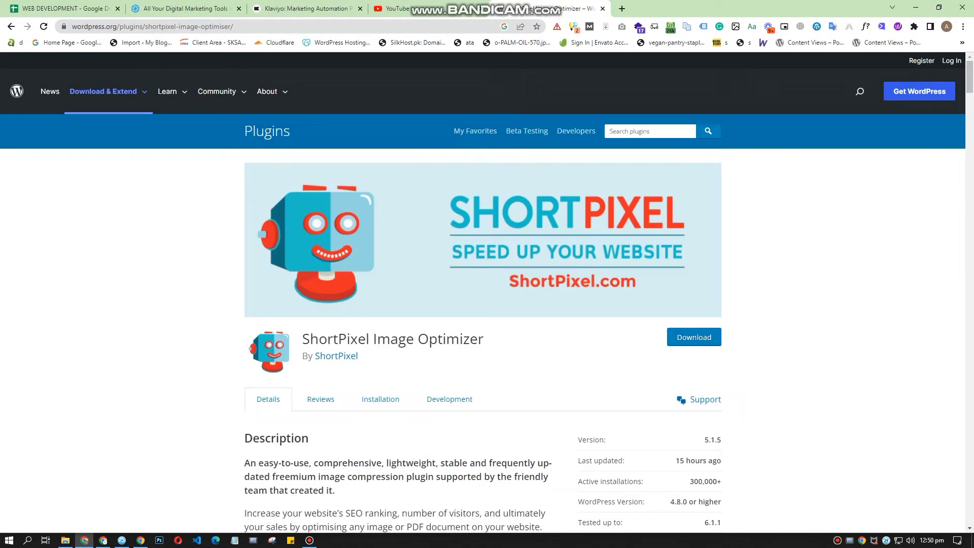
Step: Copy the plugin name ShortPixel Image Optimizer and open test.websiteprojectdemo.com/wp-admin in a new browser tab
{"action": "left_click_drag", "start_coordinate": [302, 339], "coordinate": [485, 340]}
{"action": "key", "text": "ctrl+c"}
{"action": "left_click", "coordinate": [493, 342]}
{"action": "left_click", "coordinate": [622, 8]}
{"action": "type", "text": "test.websiteprojectdemo.com/wp"}
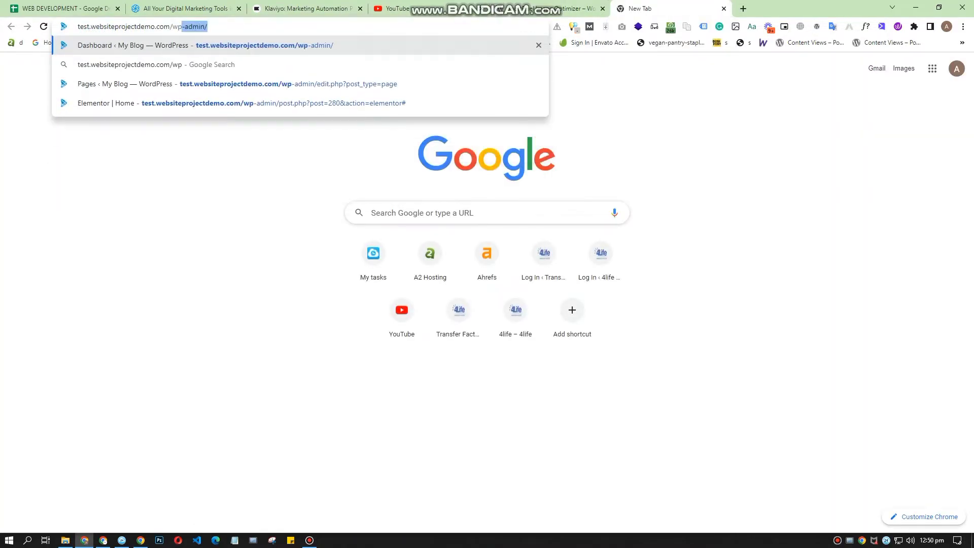
{"action": "key", "text": "Return"}
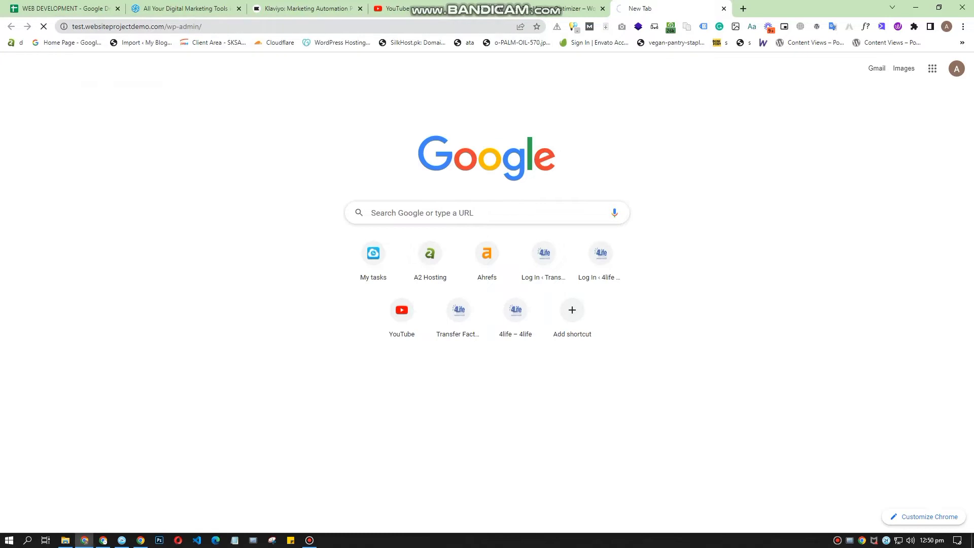
Step: Find ShortPixel Image Optimizer among the plugins that can be added to the site, and install and activate it
{"action": "left_click", "coordinate": [556, 8]}
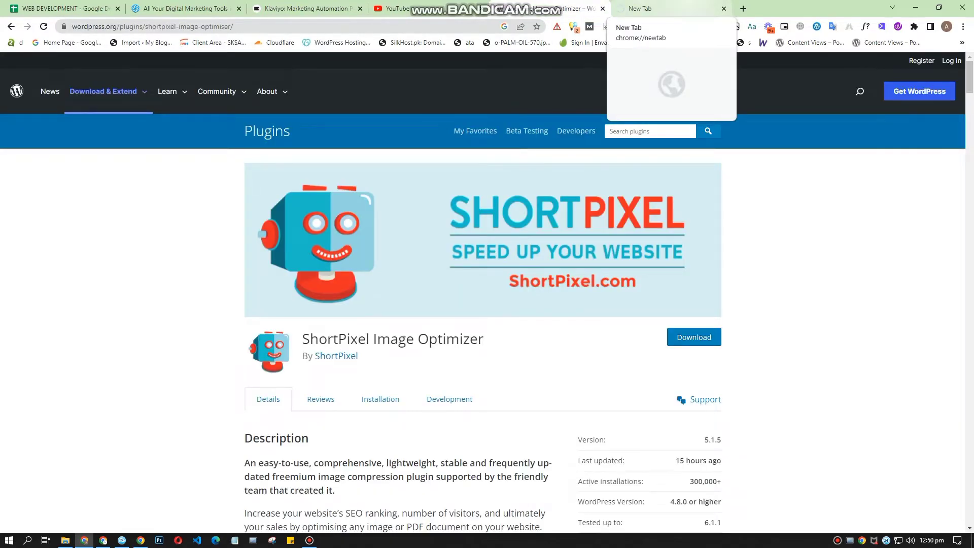
{"action": "scroll", "coordinate": [487, 325], "scroll_direction": "down", "scroll_amount": 2}
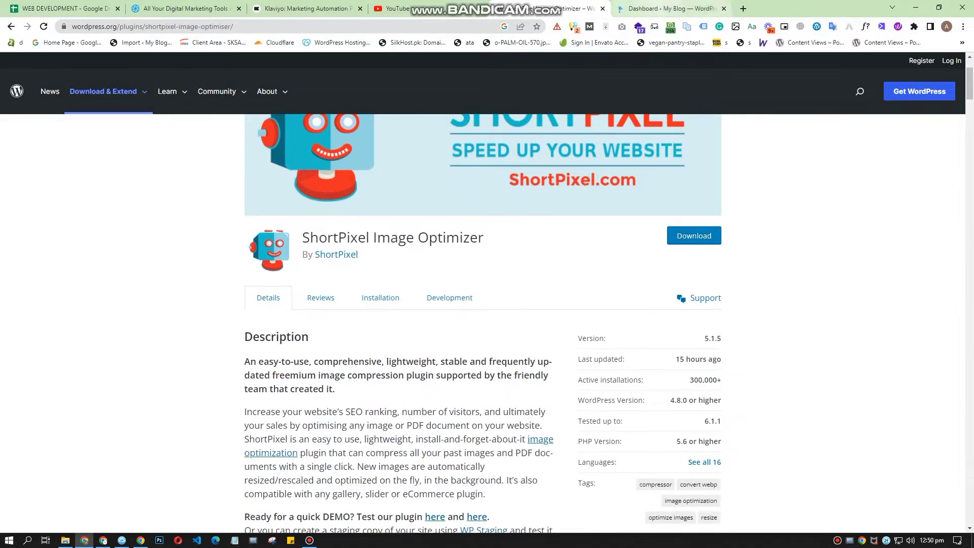
{"action": "left_click", "coordinate": [671, 8]}
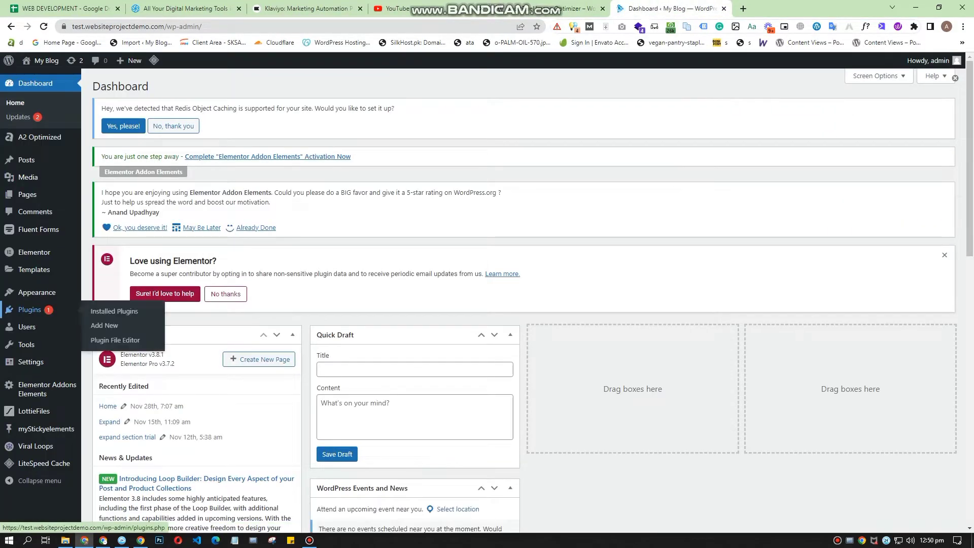
{"action": "left_click", "coordinate": [29, 310]}
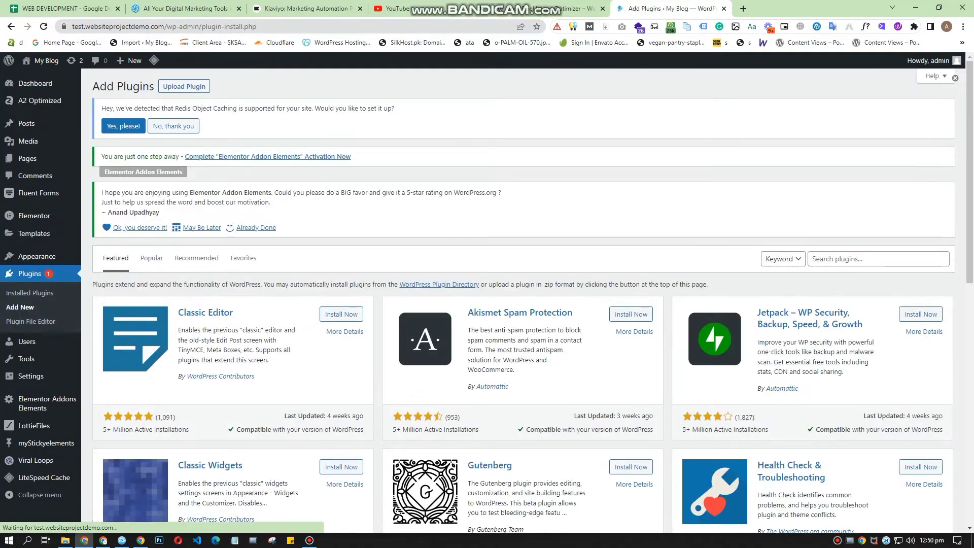
{"action": "key", "text": "ctrl+v"}
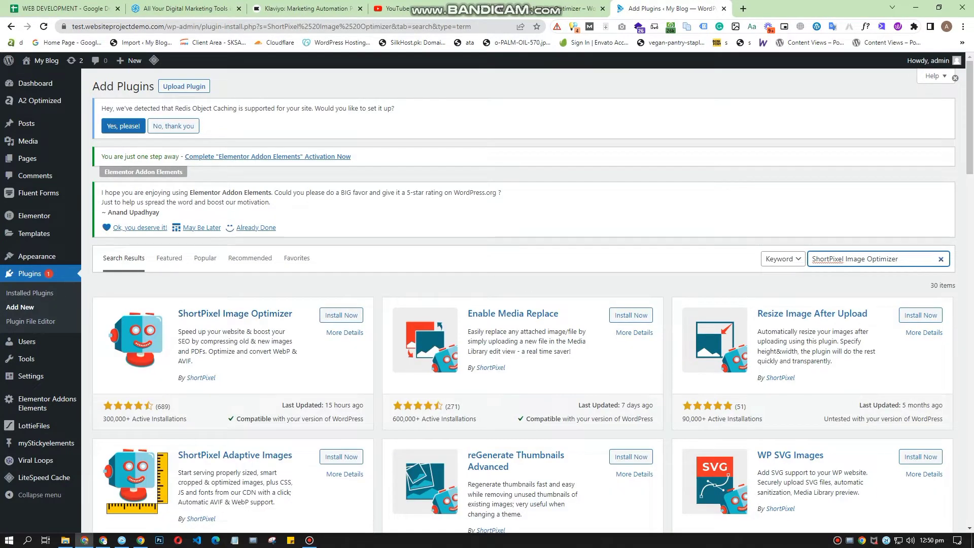
{"action": "left_click_drag", "start_coordinate": [283, 405], "coordinate": [359, 405]}
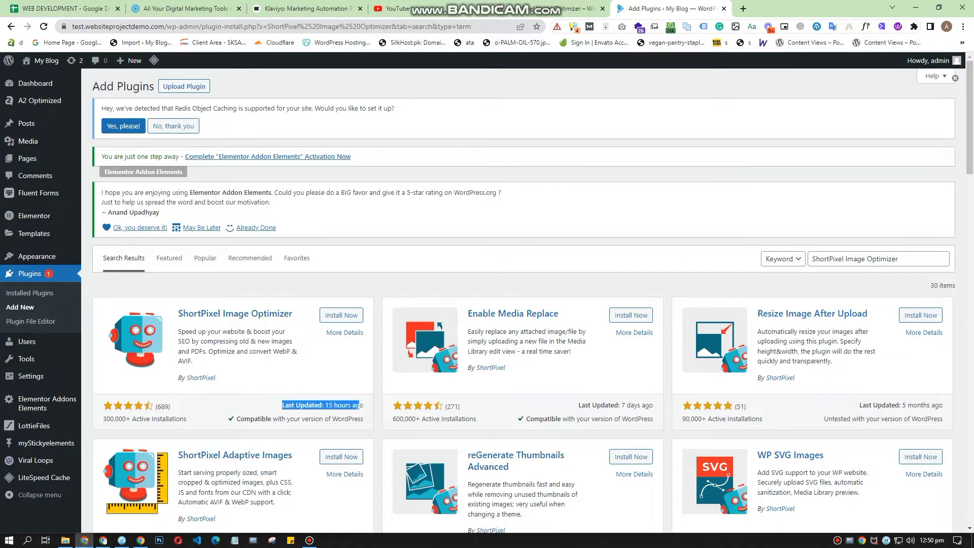
{"action": "left_click", "coordinate": [341, 315]}
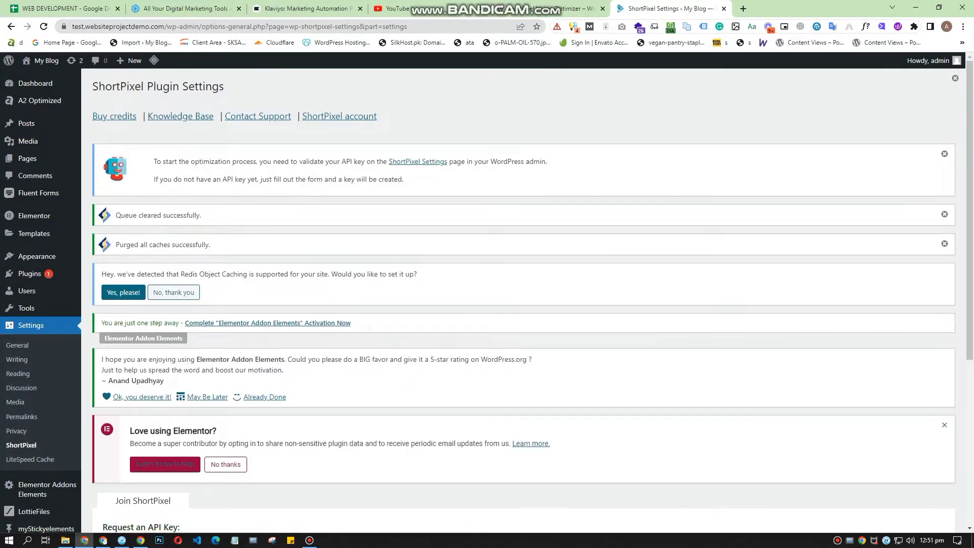
{"action": "scroll", "coordinate": [522, 299], "scroll_direction": "down", "scroll_amount": 2}
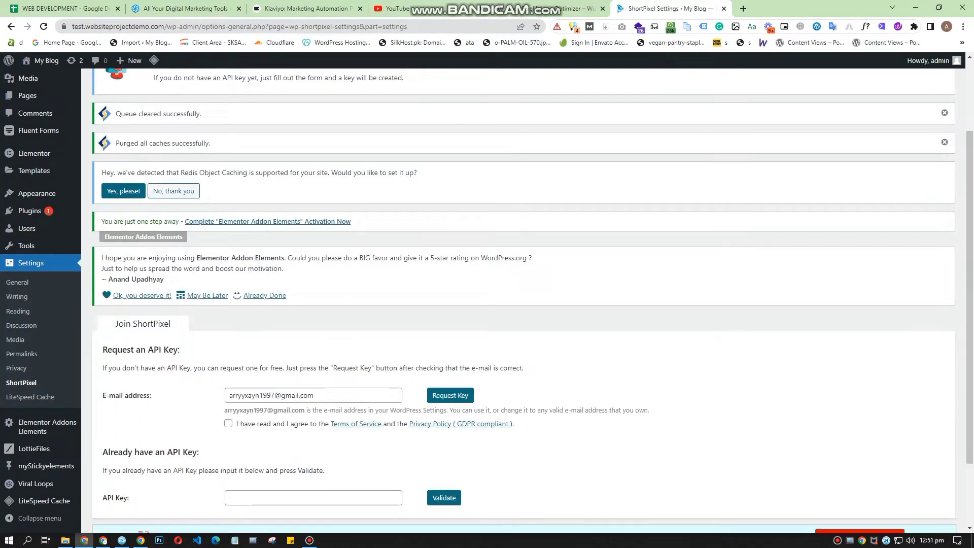
{"action": "scroll", "coordinate": [523, 299], "scroll_direction": "down", "scroll_amount": 2}
{"action": "left_click_drag", "start_coordinate": [346, 309], "coordinate": [227, 309]}
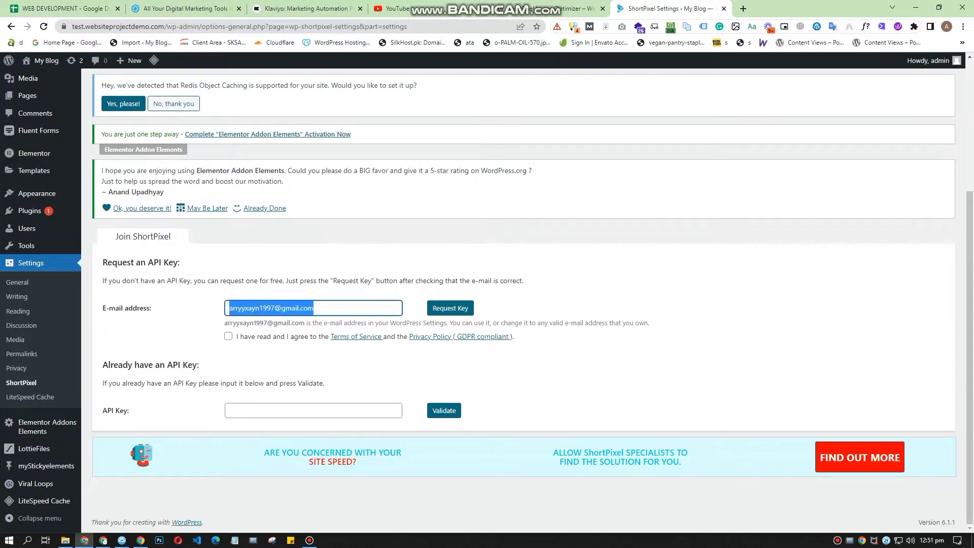
{"action": "key", "text": "BackSpace"}
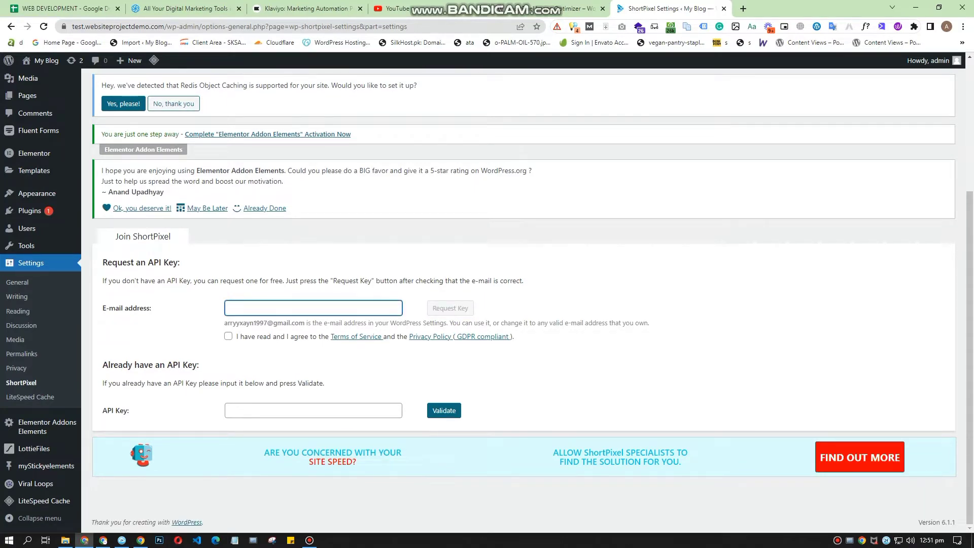
{"action": "key", "text": "alt+Tab"}
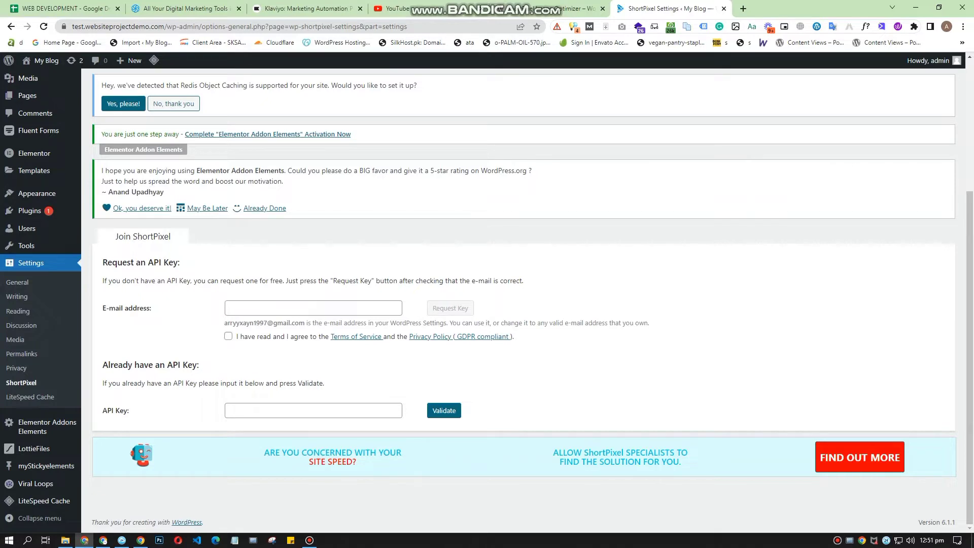
{"action": "left_click", "coordinate": [313, 308]}
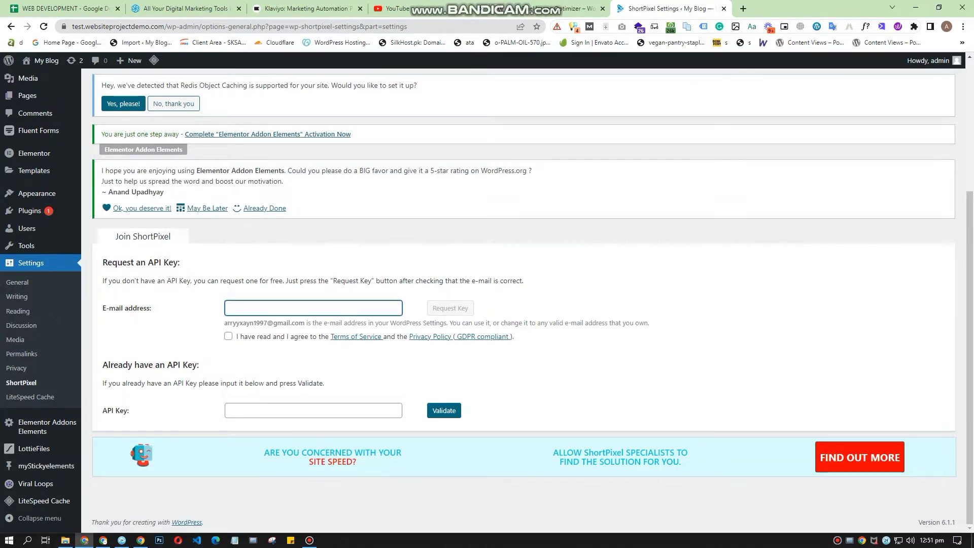
Step: Open the Media Library in a separate browser tab and switch it to the list view
{"action": "scroll", "coordinate": [524, 305], "scroll_direction": "up", "scroll_amount": 4}
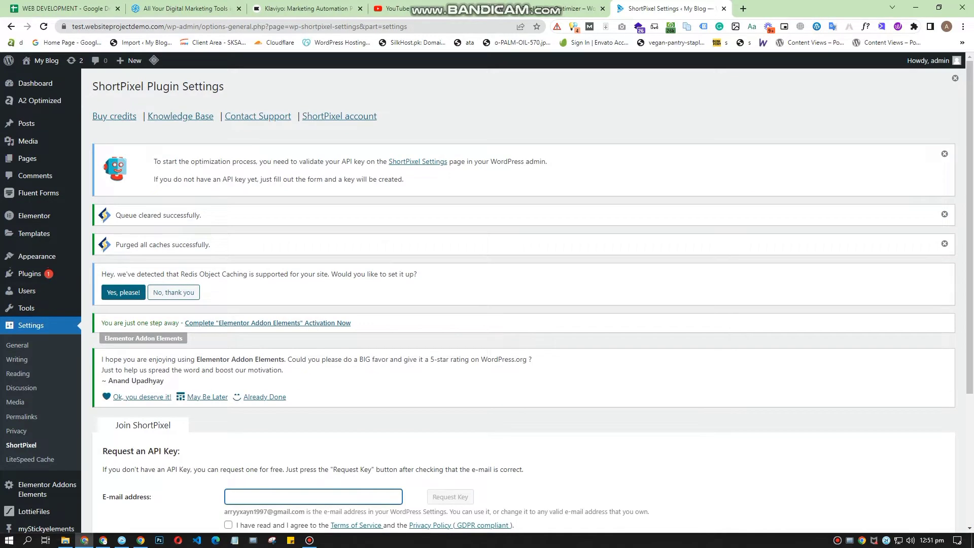
{"action": "right_click", "coordinate": [45, 141]}
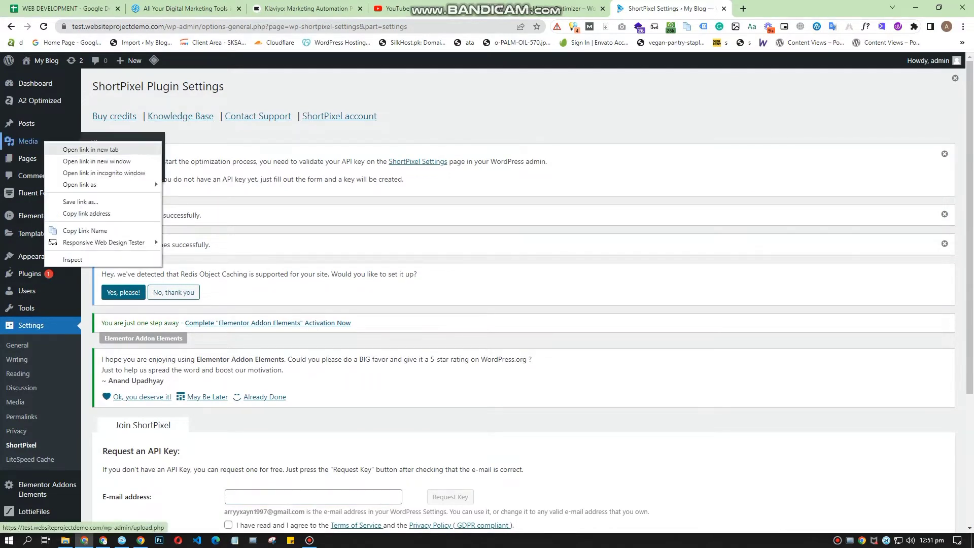
{"action": "left_click", "coordinate": [90, 149]}
{"action": "scroll", "coordinate": [91, 149], "scroll_direction": "down", "scroll_amount": 4}
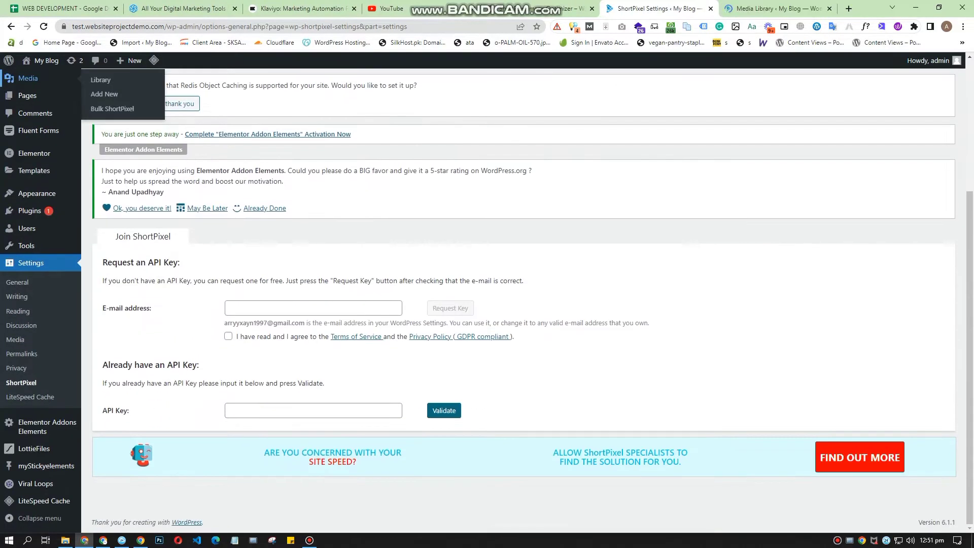
{"action": "left_click", "coordinate": [771, 8]}
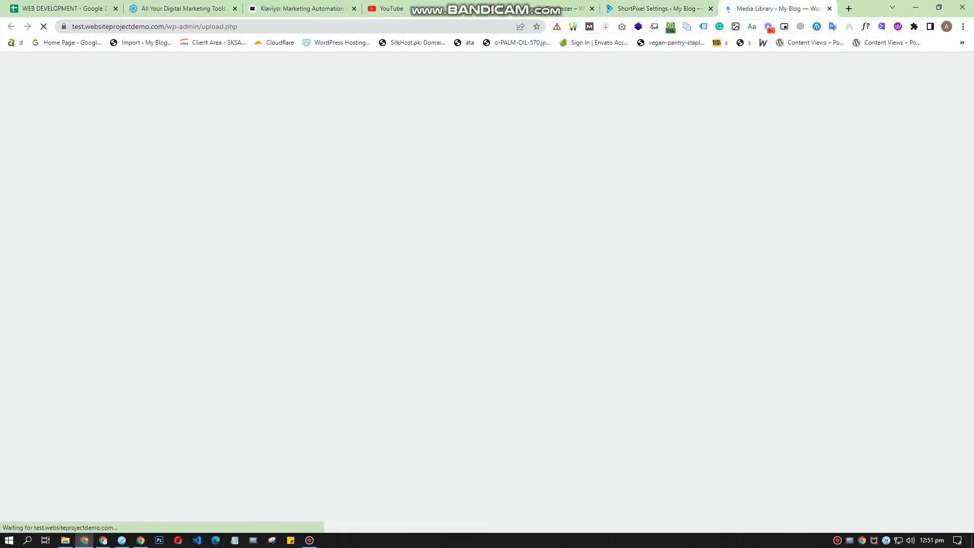
{"action": "scroll", "coordinate": [524, 300], "scroll_direction": "down", "scroll_amount": 2}
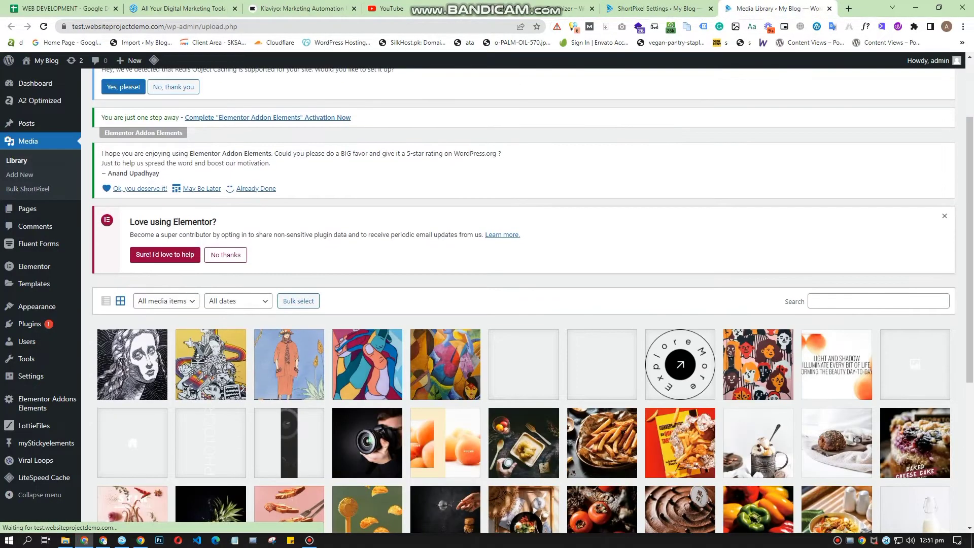
{"action": "left_click", "coordinate": [106, 301]}
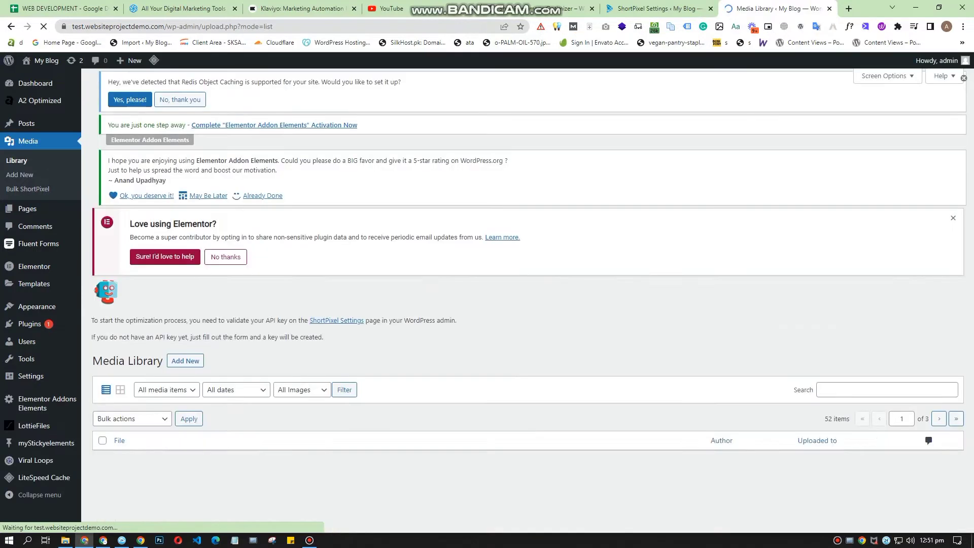
Step: Open the ShortPixel settings from the first image's ShortPixel Compression entry and close the older settings tab
{"action": "scroll", "coordinate": [524, 300], "scroll_direction": "down", "scroll_amount": 3}
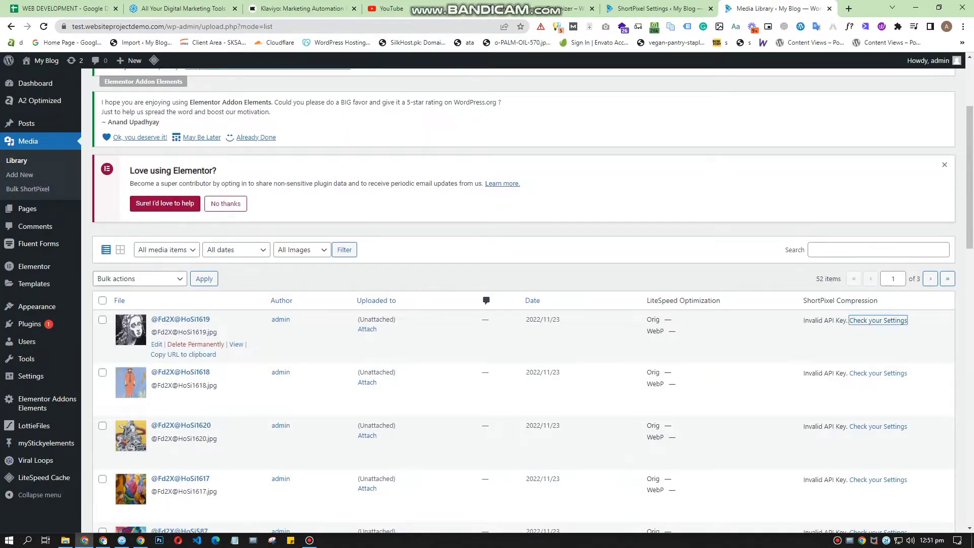
{"action": "left_click", "coordinate": [878, 320]}
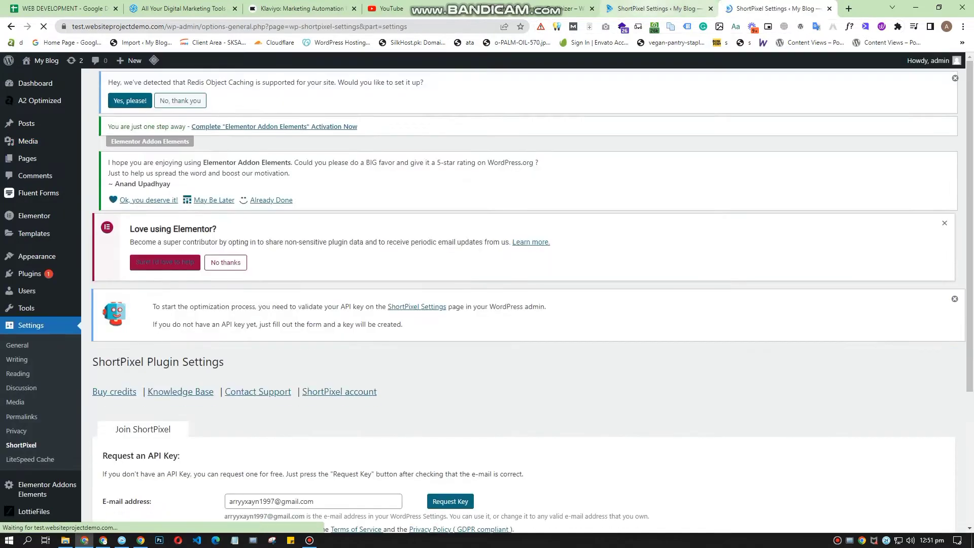
{"action": "left_click", "coordinate": [711, 8]}
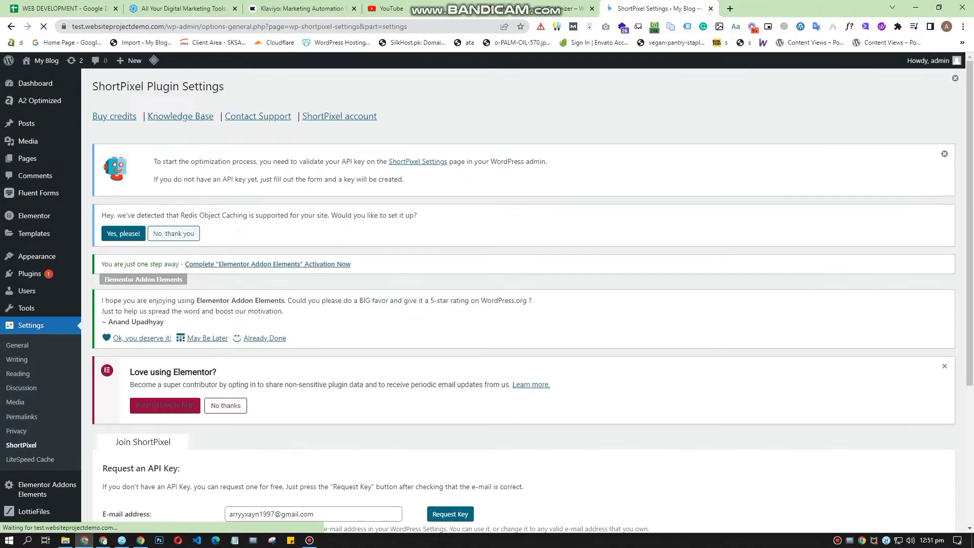
Step: Request a ShortPixel API key with the user's own e-mail address, agreeing to the Terms of Service and Privacy Policy
{"action": "scroll", "coordinate": [355, 311], "scroll_direction": "down", "scroll_amount": 4}
{"action": "left_click", "coordinate": [350, 311]}
{"action": "key", "text": "ctrl+a"}
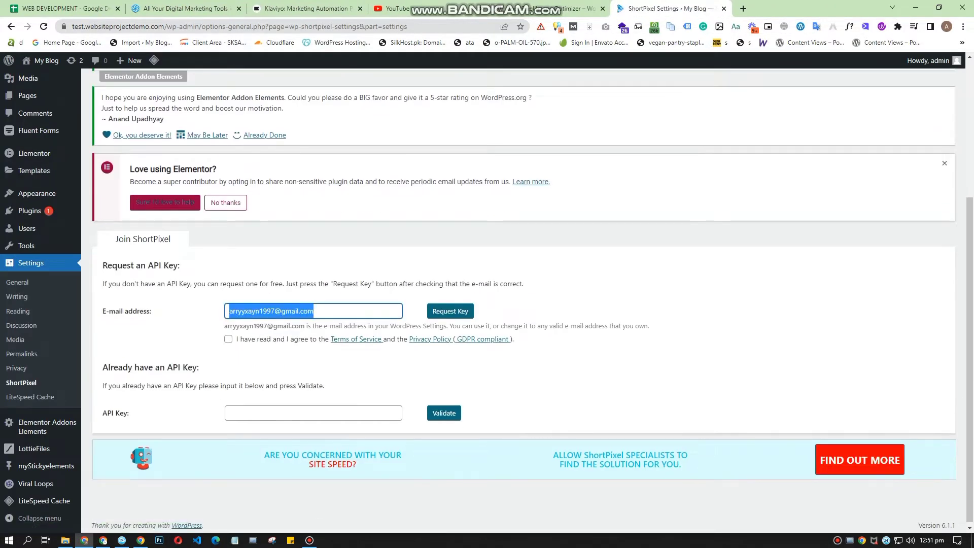
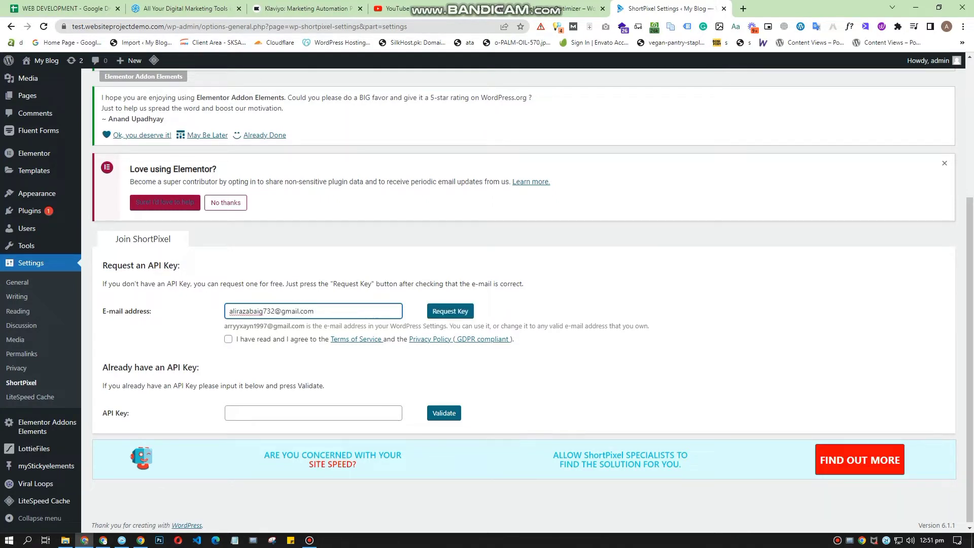
{"action": "left_click", "coordinate": [228, 339]}
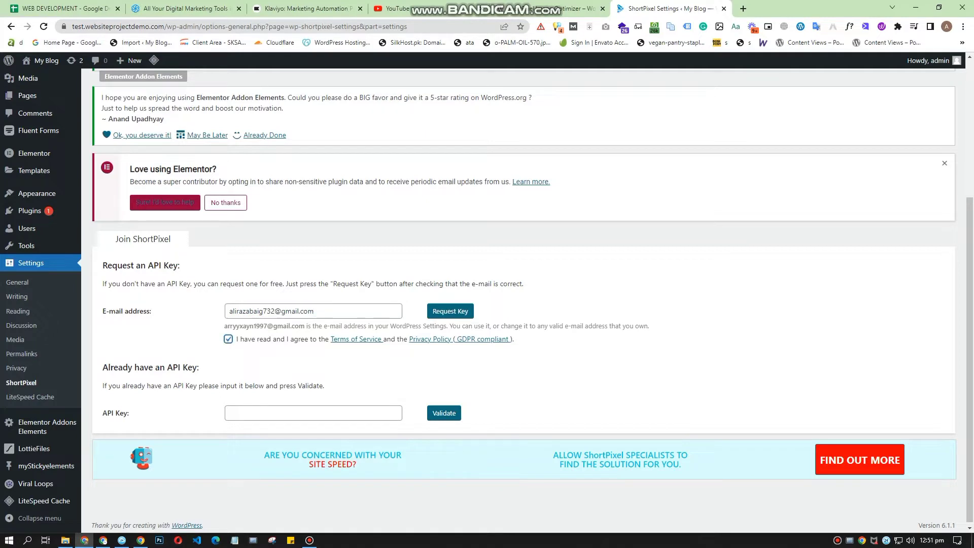
{"action": "left_click", "coordinate": [450, 311]}
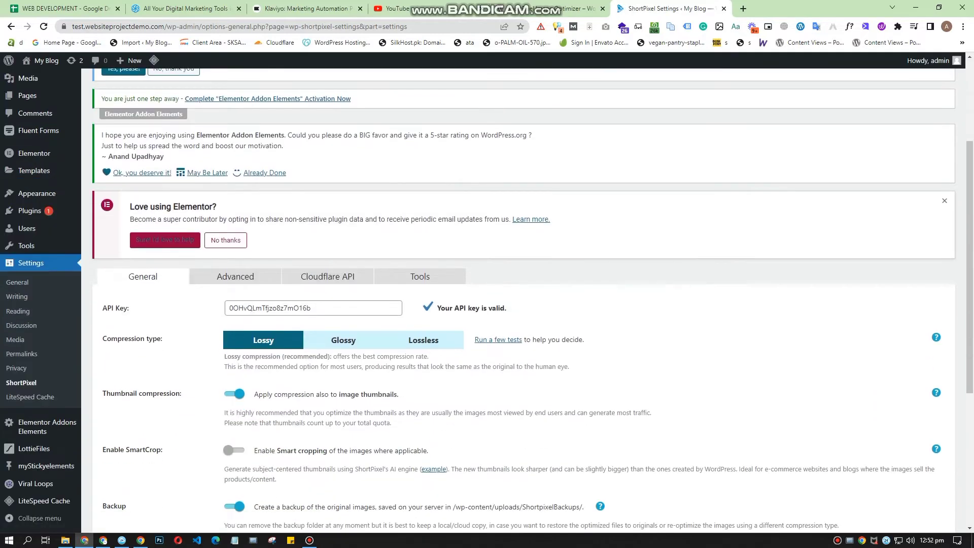
Step: Examine the API key field and the general ShortPixel settings for compression type, thumbnails, SmartCrop, backup, EXIF and resizing
{"action": "scroll", "coordinate": [523, 299], "scroll_direction": "down", "scroll_amount": 2}
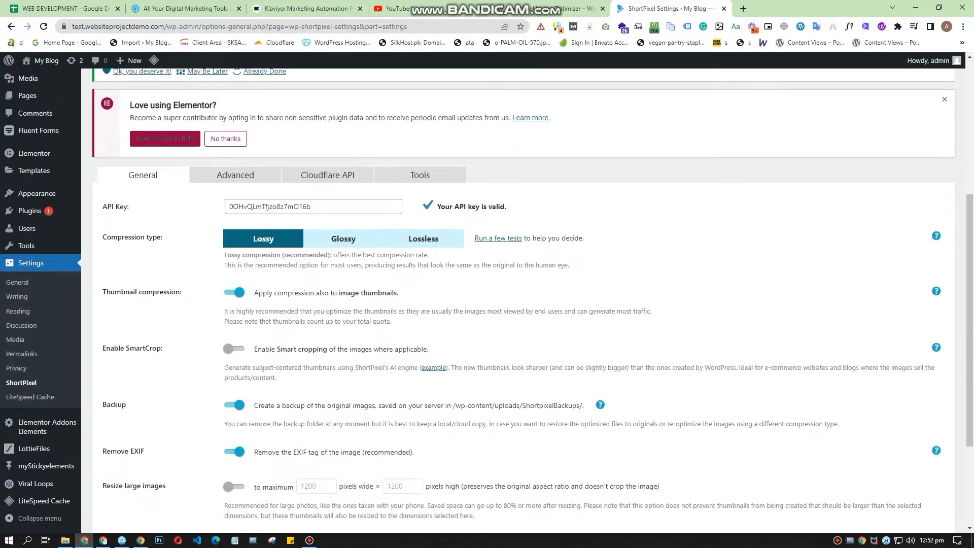
{"action": "left_click_drag", "start_coordinate": [316, 206], "coordinate": [226, 206]}
{"action": "scroll", "coordinate": [223, 213], "scroll_direction": "up", "scroll_amount": 1}
{"action": "left_click", "coordinate": [192, 274]}
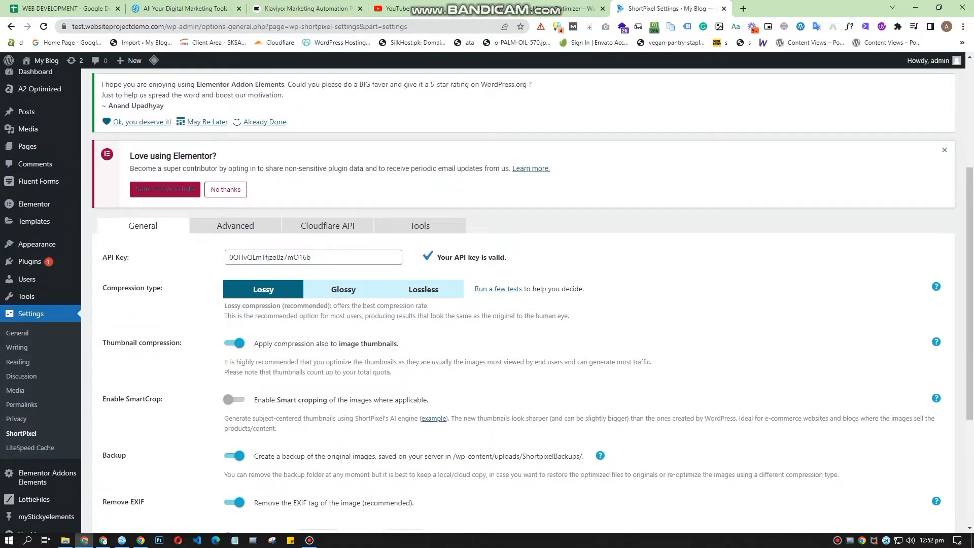
{"action": "left_click_drag", "start_coordinate": [316, 257], "coordinate": [226, 257]}
{"action": "left_click", "coordinate": [193, 271]}
{"action": "left_click_drag", "start_coordinate": [315, 257], "coordinate": [227, 257]}
{"action": "left_click", "coordinate": [193, 272]}
{"action": "scroll", "coordinate": [487, 299], "scroll_direction": "down", "scroll_amount": 1}
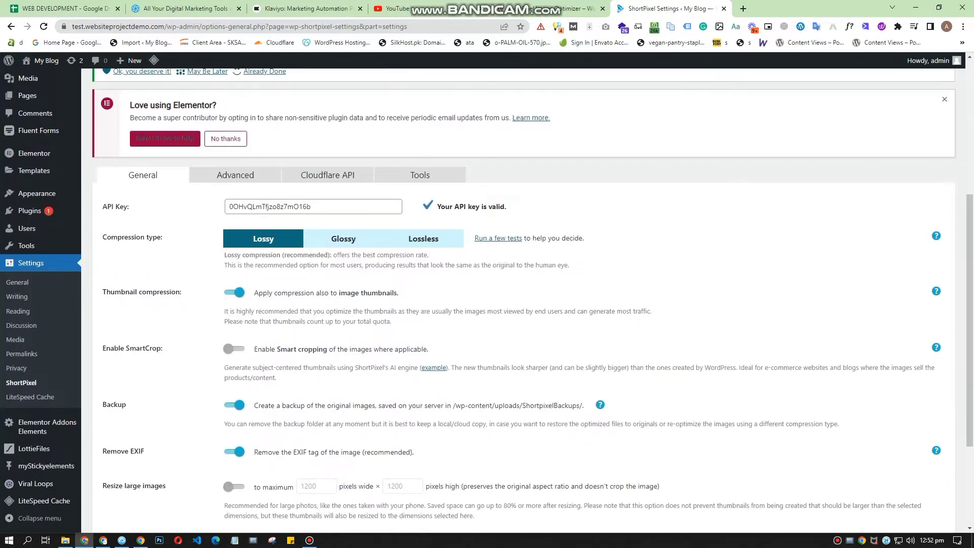
Step: Examine the general settings for thumbnail compression, EXIF removal and resizing of large images
{"action": "left_click", "coordinate": [234, 292]}
{"action": "left_click", "coordinate": [234, 292]}
{"action": "left_click_drag", "start_coordinate": [400, 293], "coordinate": [251, 280]}
{"action": "left_click", "coordinate": [251, 280]}
{"action": "scroll", "coordinate": [523, 299], "scroll_direction": "down", "scroll_amount": 2}
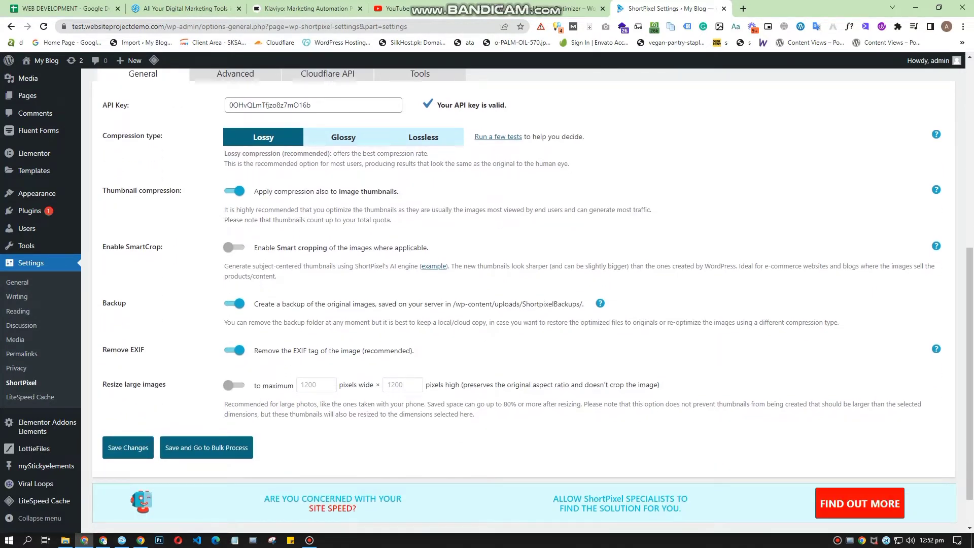
{"action": "left_click_drag", "start_coordinate": [254, 351], "coordinate": [414, 351]}
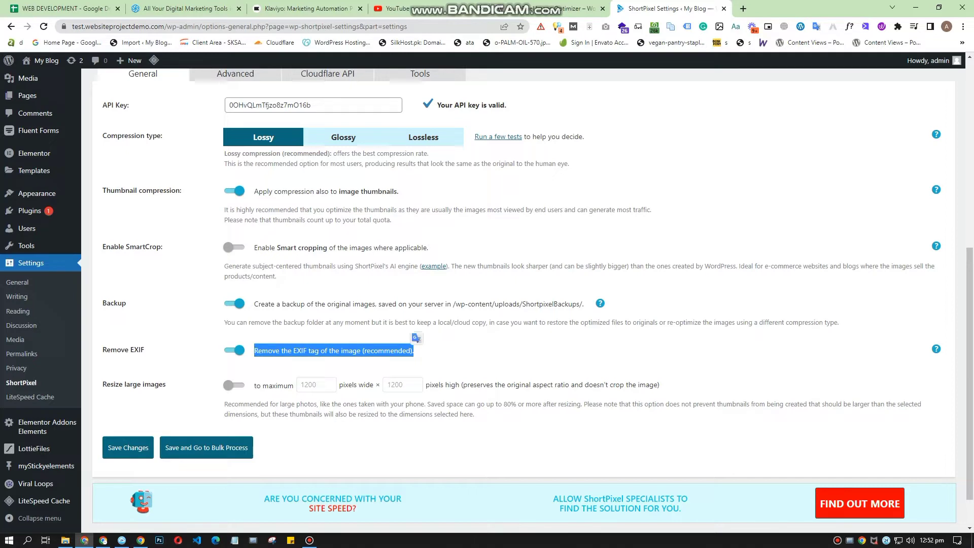
{"action": "left_click", "coordinate": [440, 356]}
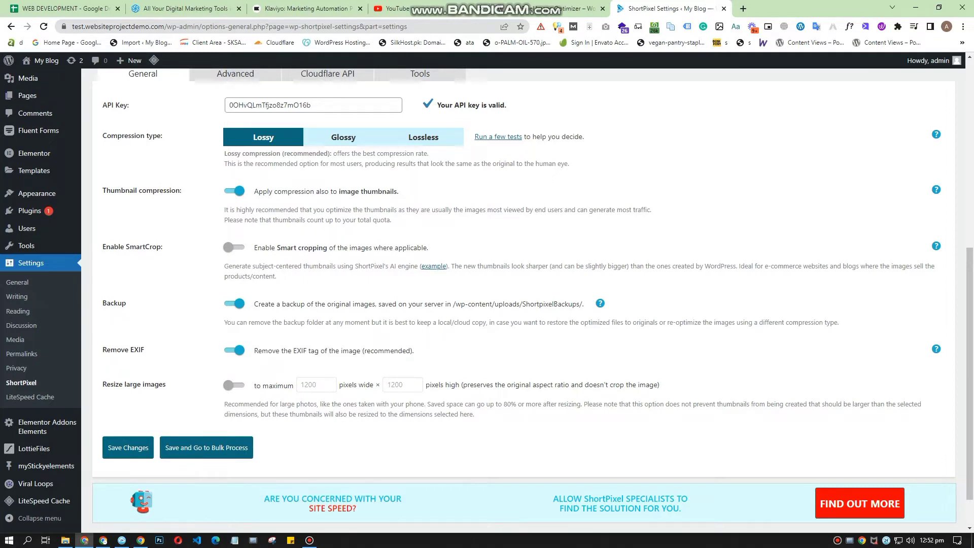
{"action": "left_click_drag", "start_coordinate": [225, 404], "coordinate": [523, 404]}
{"action": "left_click", "coordinate": [523, 405]}
{"action": "scroll", "coordinate": [522, 405], "scroll_direction": "up", "scroll_amount": 3}
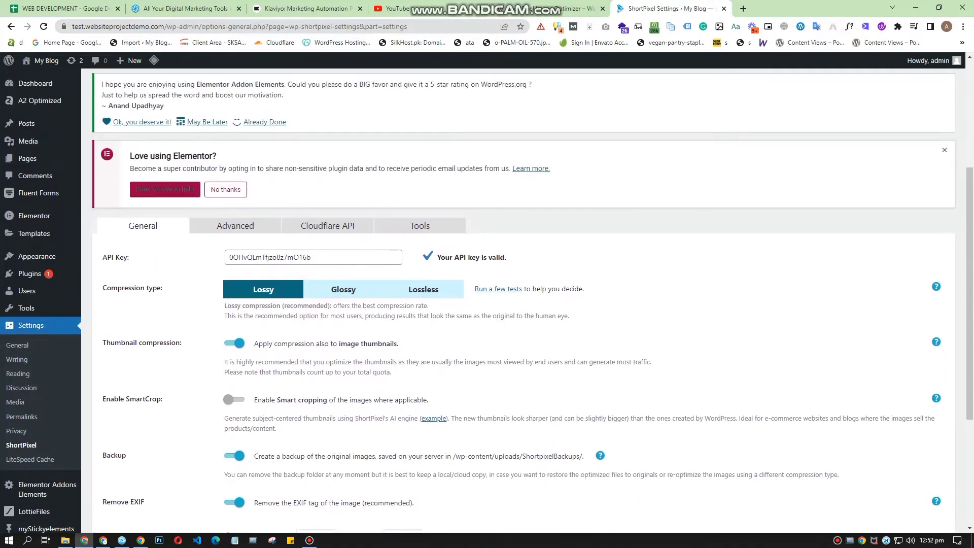
Step: Try the Glossy and Lossless compression types to compare their descriptions
{"action": "left_click", "coordinate": [344, 289]}
{"action": "scroll", "coordinate": [344, 290], "scroll_direction": "down", "scroll_amount": 3}
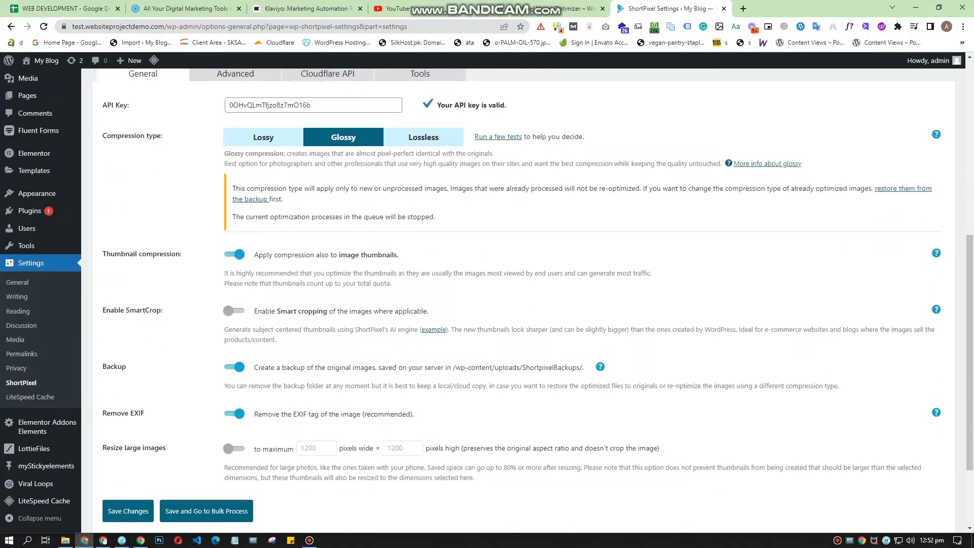
{"action": "scroll", "coordinate": [424, 188], "scroll_direction": "up", "scroll_amount": 1}
{"action": "left_click", "coordinate": [424, 188]}
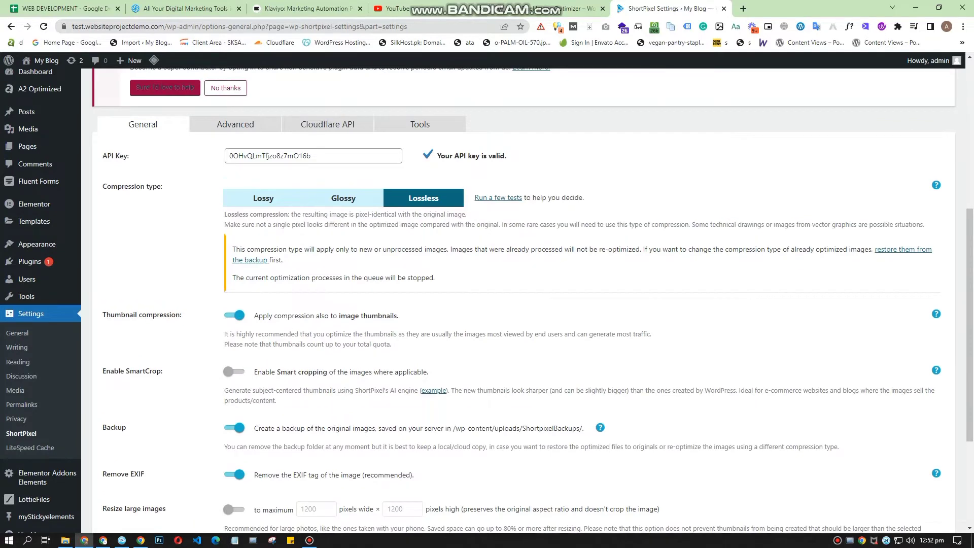
{"action": "scroll", "coordinate": [424, 188], "scroll_direction": "down", "scroll_amount": 2}
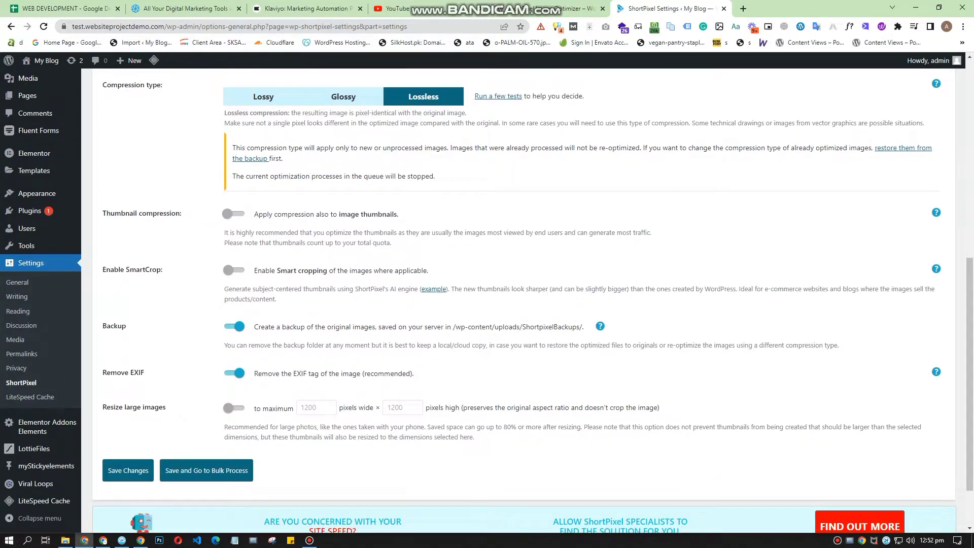
{"action": "scroll", "coordinate": [235, 213], "scroll_direction": "up", "scroll_amount": 3}
Step: Set the compression type to Lossy and save the general ShortPixel settings
{"action": "left_click", "coordinate": [264, 249]}
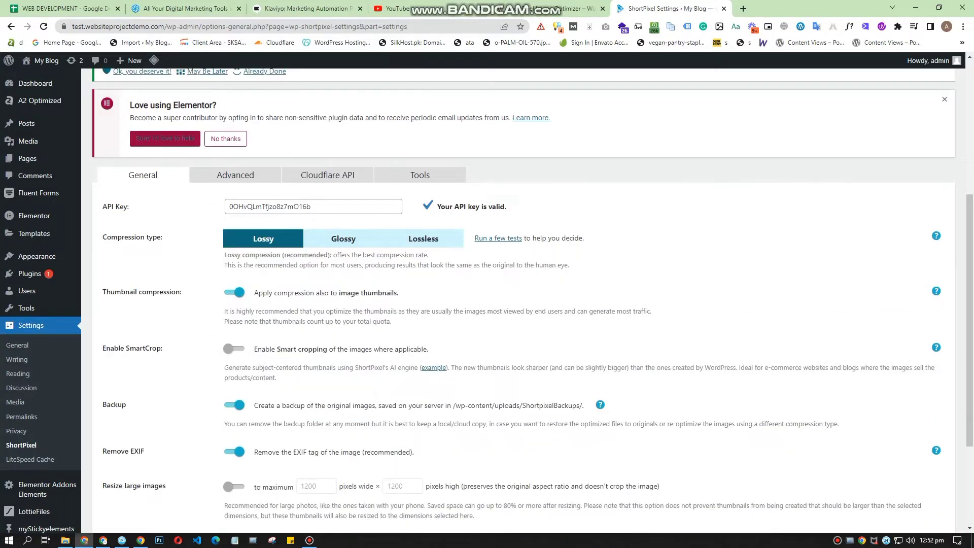
{"action": "scroll", "coordinate": [507, 305], "scroll_direction": "down", "scroll_amount": 3}
{"action": "left_click", "coordinate": [128, 402]}
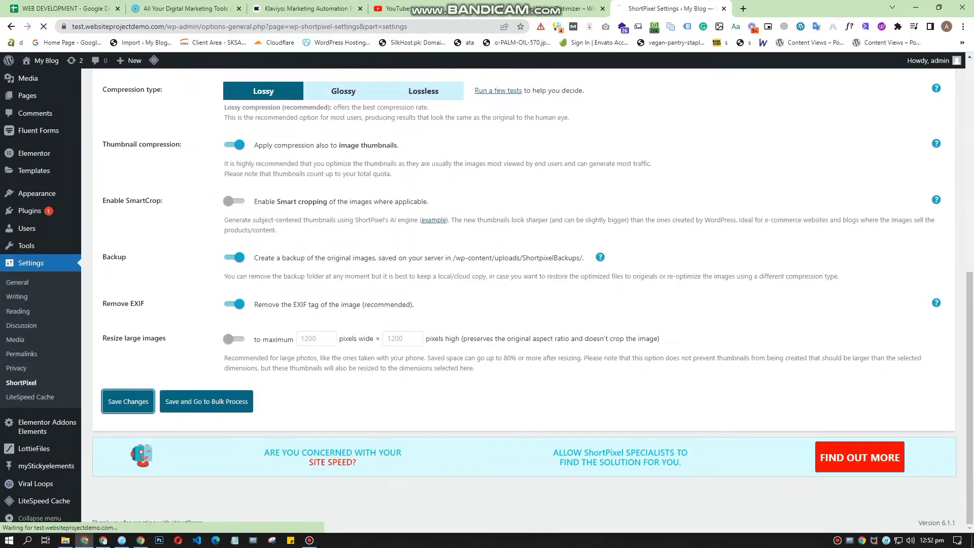
Step: Examine the advanced ShortPixel settings for next generation images (WebP versions) and for optimizing media on upload
{"action": "scroll", "coordinate": [523, 300], "scroll_direction": "up", "scroll_amount": 3}
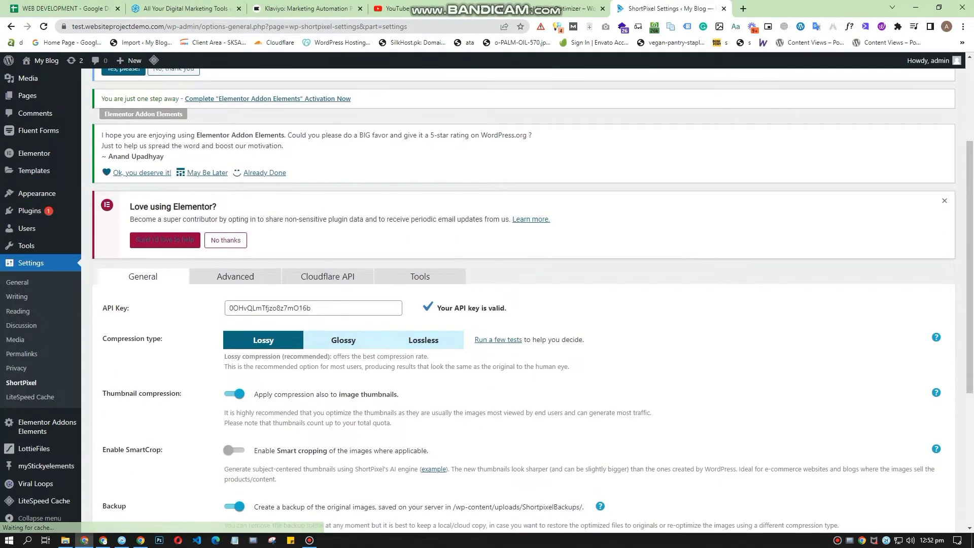
{"action": "left_click", "coordinate": [235, 276]}
{"action": "scroll", "coordinate": [297, 341], "scroll_direction": "down", "scroll_amount": 1}
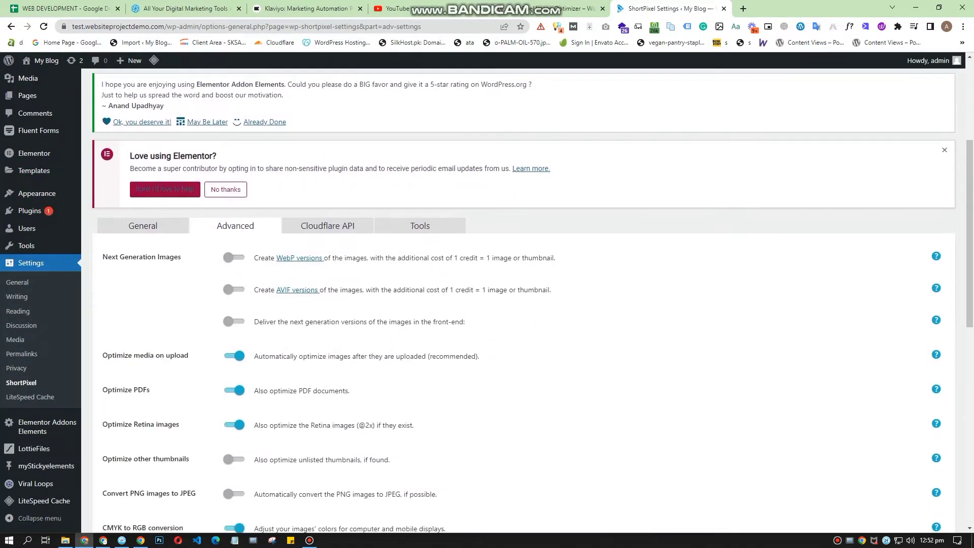
{"action": "left_click", "coordinate": [234, 258]}
{"action": "left_click", "coordinate": [234, 258]}
{"action": "left_click_drag", "start_coordinate": [102, 355], "coordinate": [188, 355]}
{"action": "left_click", "coordinate": [189, 356]}
{"action": "left_click_drag", "start_coordinate": [102, 356], "coordinate": [189, 356]}
{"action": "left_click", "coordinate": [189, 356]}
{"action": "scroll", "coordinate": [26, 247], "scroll_direction": "up", "scroll_amount": 1}
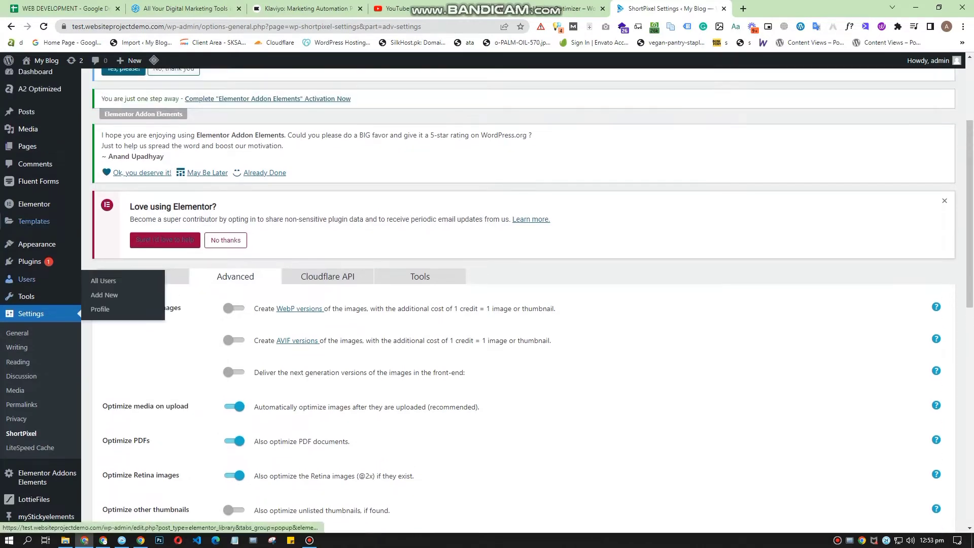
Step: Open the Media Library in a separate browser tab and review the remaining advanced settings down to the HTTP AUTH credentials
{"action": "middle_click", "coordinate": [28, 129]}
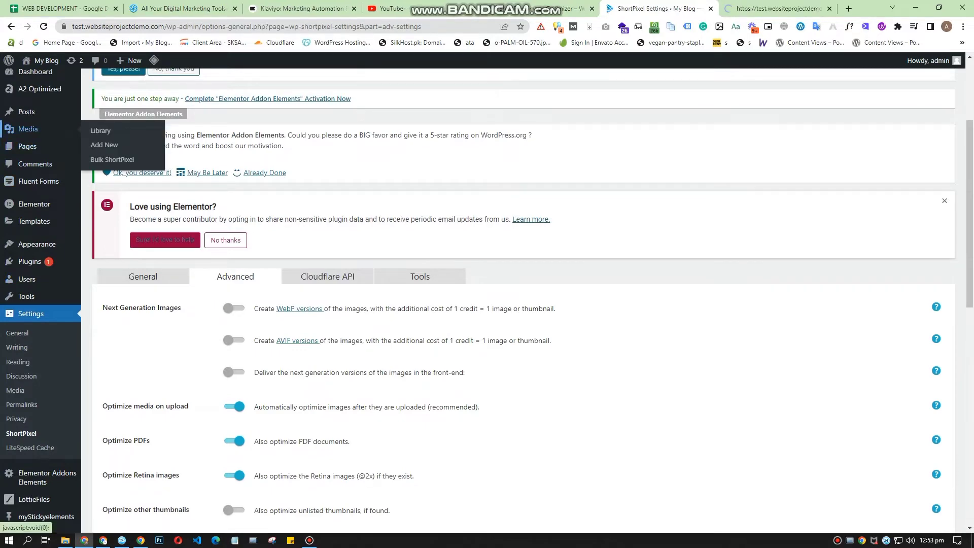
{"action": "scroll", "coordinate": [28, 101], "scroll_direction": "down", "scroll_amount": 3}
{"action": "scroll", "coordinate": [247, 107], "scroll_direction": "down", "scroll_amount": 3}
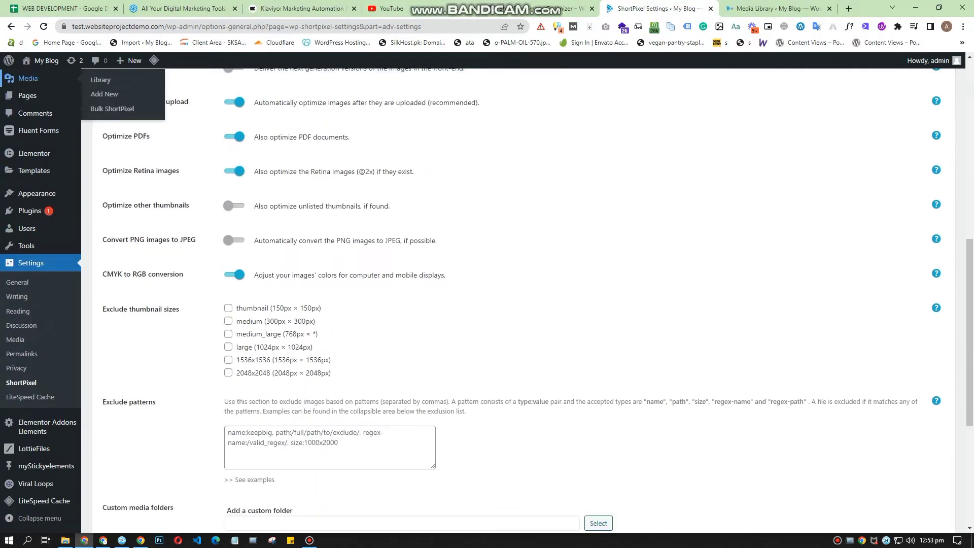
{"action": "scroll", "coordinate": [248, 107], "scroll_direction": "down", "scroll_amount": 2}
{"action": "scroll", "coordinate": [247, 107], "scroll_direction": "down", "scroll_amount": 3}
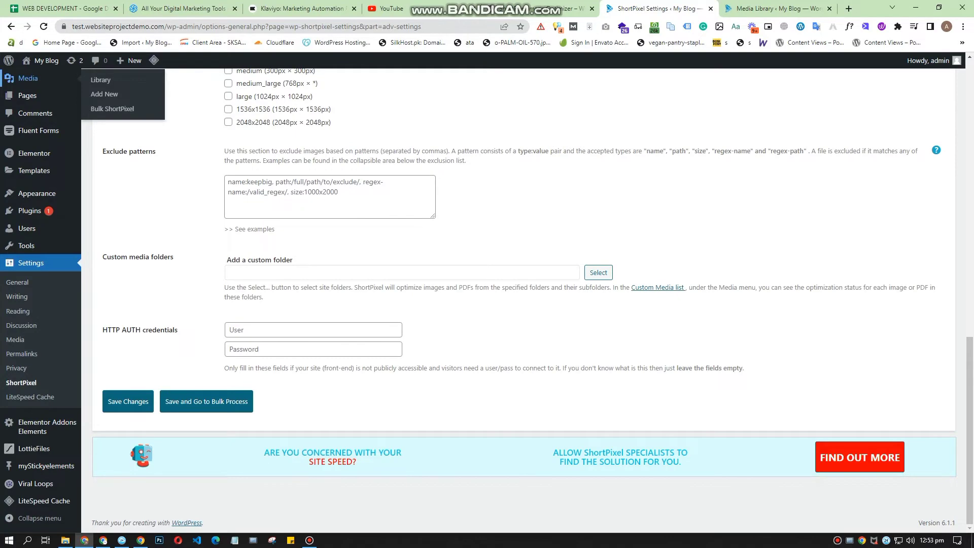
{"action": "scroll", "coordinate": [248, 106], "scroll_direction": "up", "scroll_amount": 15}
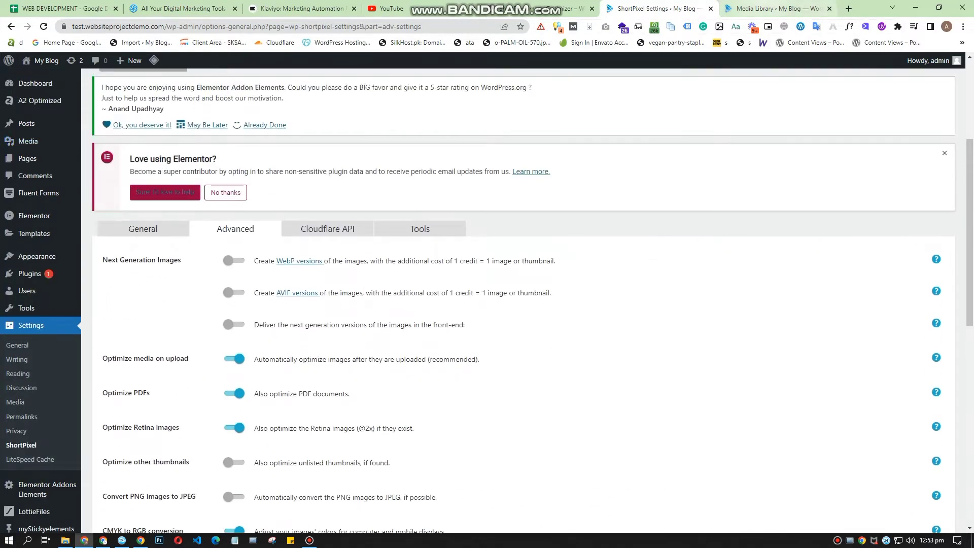
Step: Optimize the first image in the Media Library with ShortPixel and dismiss the Bitrix24 software update dialog
{"action": "left_click", "coordinate": [777, 9]}
{"action": "left_click", "coordinate": [660, 8]}
{"action": "left_click", "coordinate": [778, 8]}
{"action": "scroll", "coordinate": [830, 355], "scroll_direction": "down", "scroll_amount": 4}
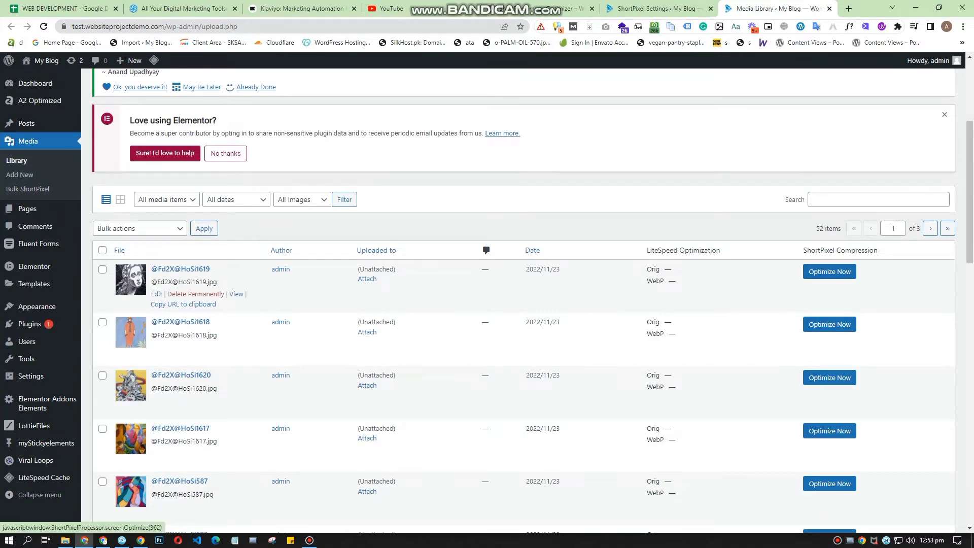
{"action": "left_click", "coordinate": [829, 271]}
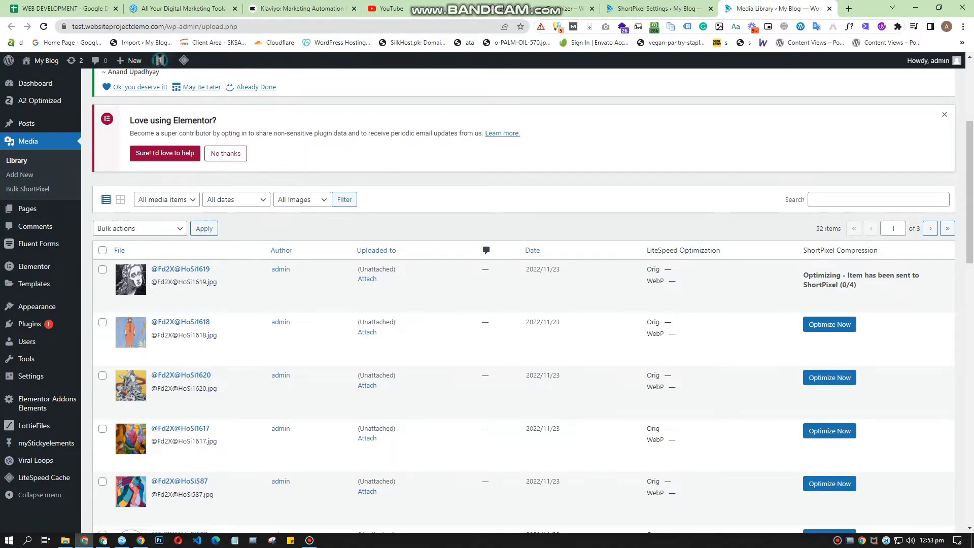
{"action": "left_click_drag", "start_coordinate": [804, 275], "coordinate": [859, 286]}
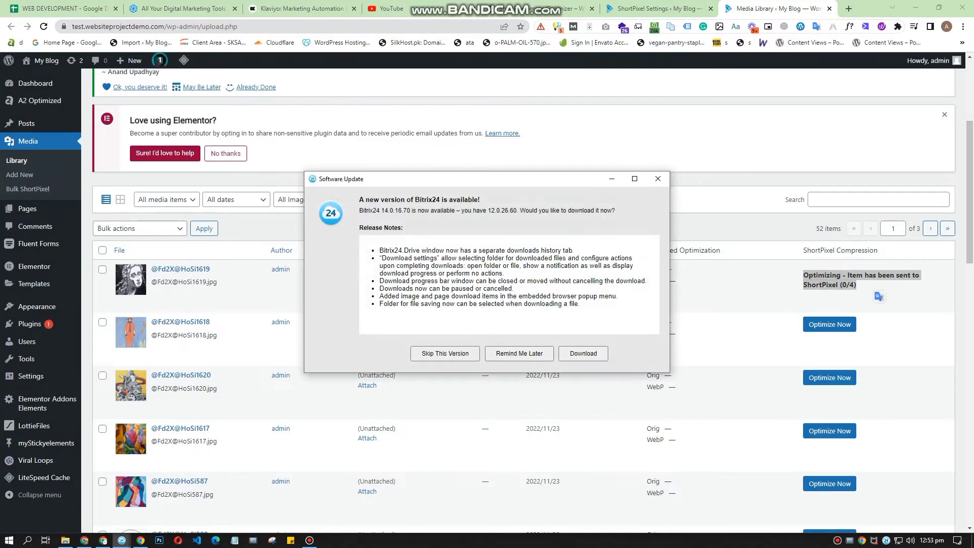
{"action": "left_click", "coordinate": [657, 178]}
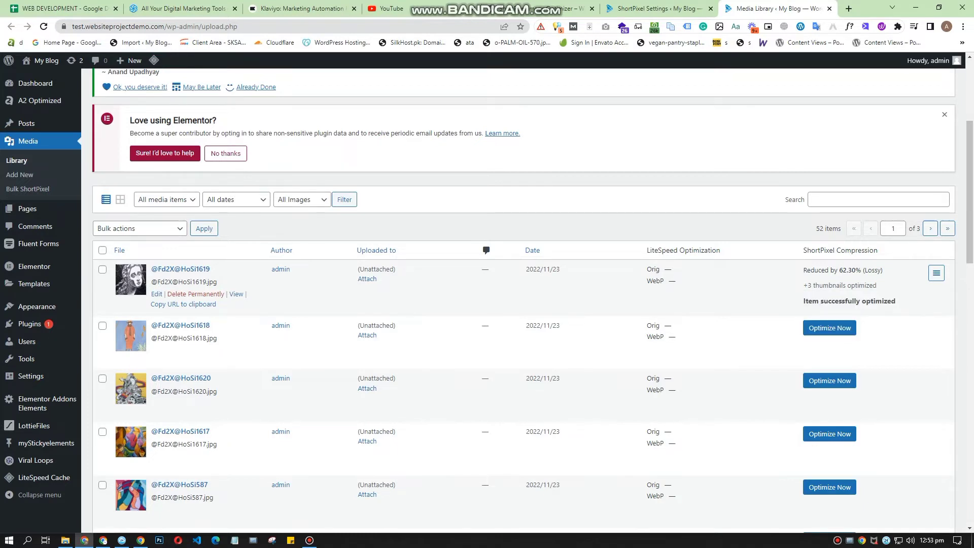
Step: Review the first image's ShortPixel compression result and optimize the second image in the list
{"action": "left_click_drag", "start_coordinate": [840, 270], "coordinate": [861, 270]}
{"action": "left_click", "coordinate": [861, 271]}
{"action": "mouse_move", "coordinate": [852, 285]}
{"action": "left_click_drag", "start_coordinate": [804, 301], "coordinate": [897, 301]}
{"action": "left_click", "coordinate": [897, 301]}
{"action": "left_click_drag", "start_coordinate": [804, 270], "coordinate": [897, 301]}
{"action": "left_click", "coordinate": [936, 273]}
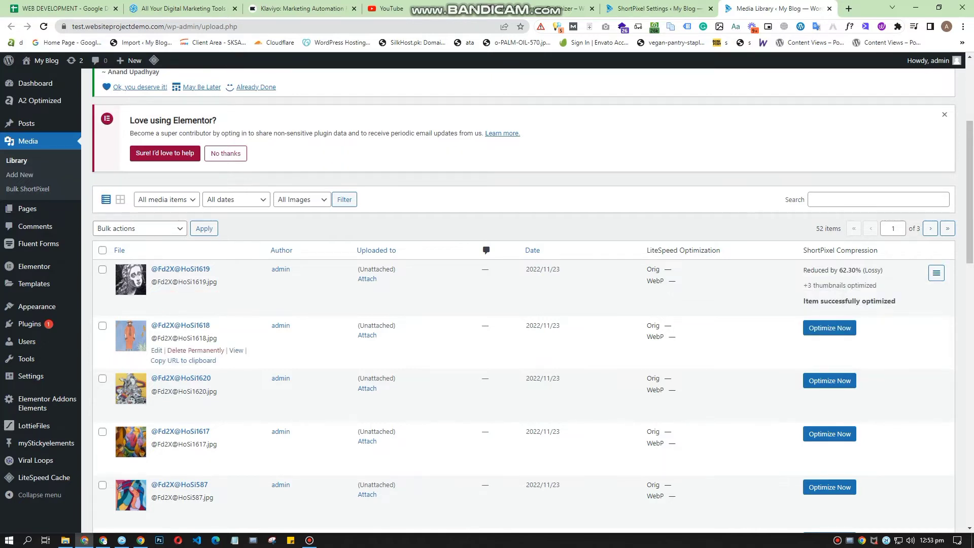
{"action": "left_click", "coordinate": [830, 328]}
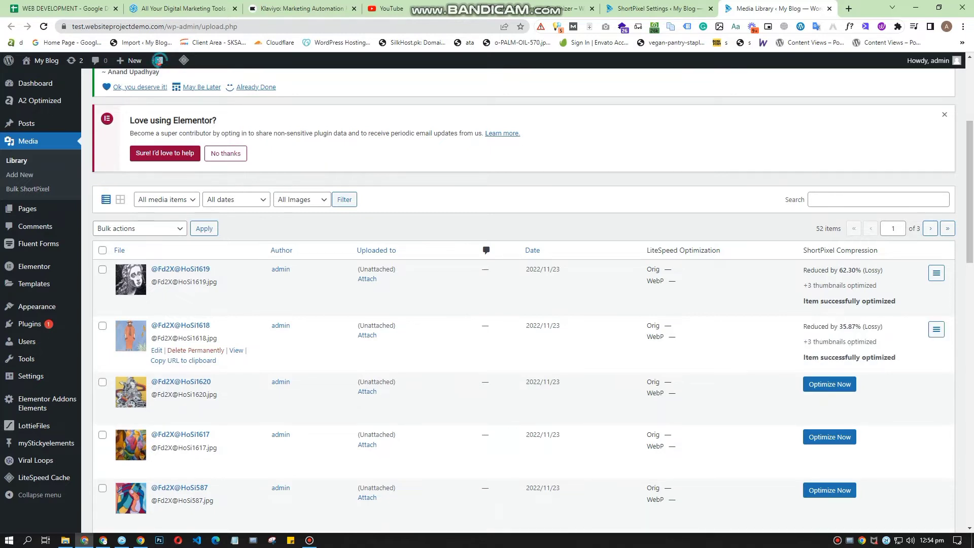
Step: Examine the advanced ShortPixel settings again and the plugin's tools for migrating data, clearing the queue and removing data
{"action": "left_click", "coordinate": [659, 9]}
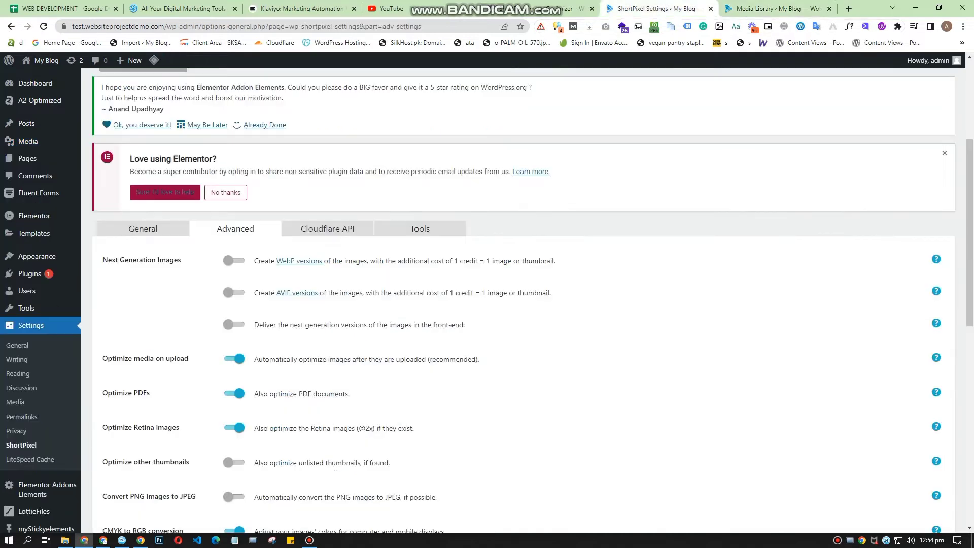
{"action": "scroll", "coordinate": [528, 299], "scroll_direction": "down", "scroll_amount": 4}
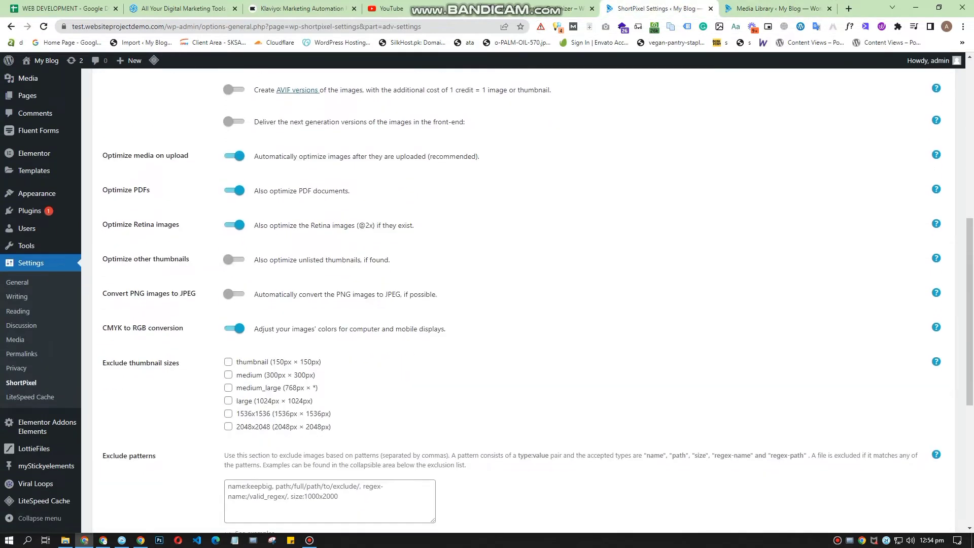
{"action": "scroll", "coordinate": [528, 299], "scroll_direction": "down", "scroll_amount": 4}
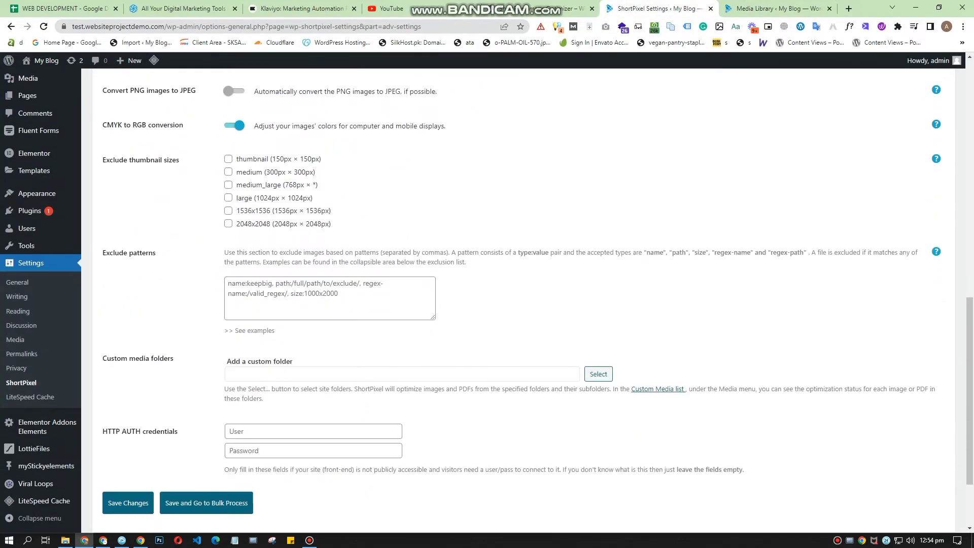
{"action": "scroll", "coordinate": [527, 299], "scroll_direction": "up", "scroll_amount": 9}
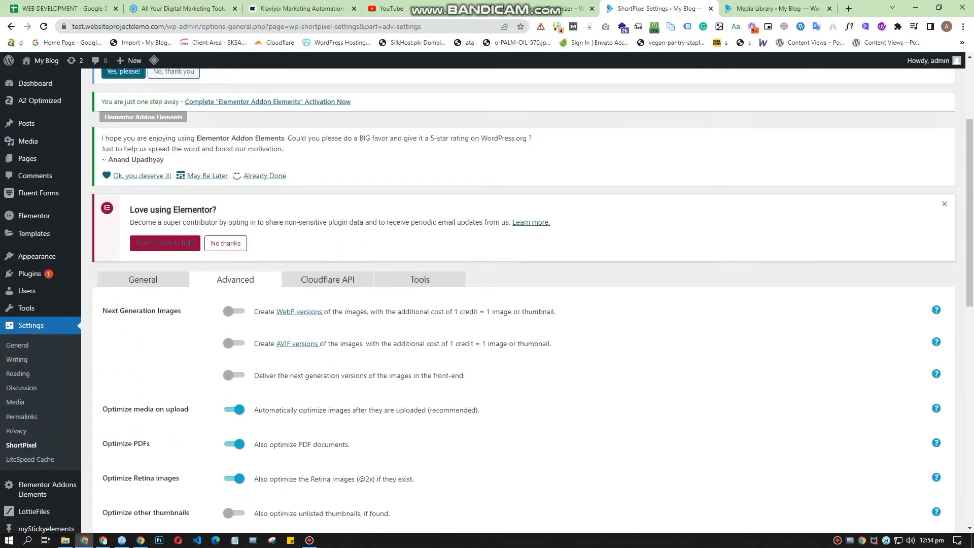
{"action": "left_click", "coordinate": [420, 280]}
{"action": "scroll", "coordinate": [528, 300], "scroll_direction": "down", "scroll_amount": 2}
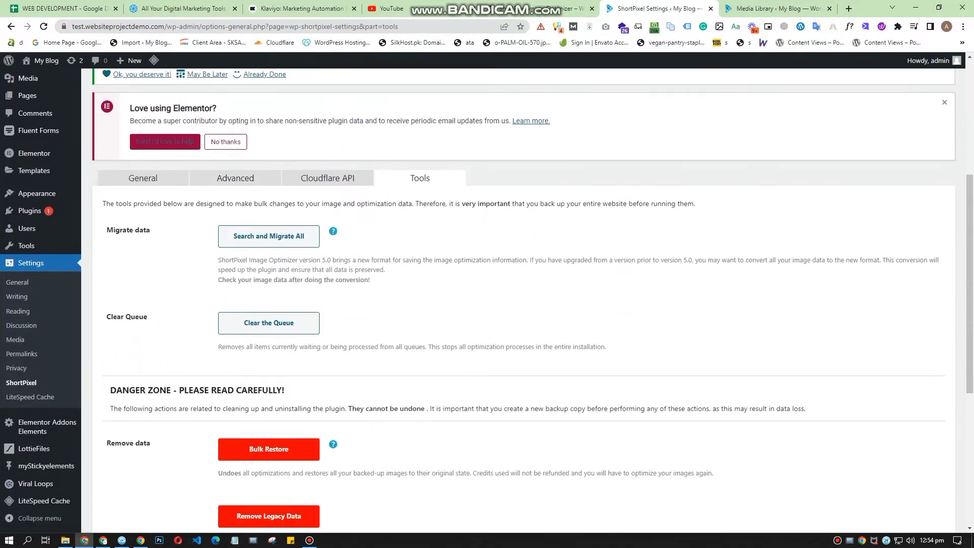
{"action": "scroll", "coordinate": [528, 300], "scroll_direction": "down", "scroll_amount": 2}
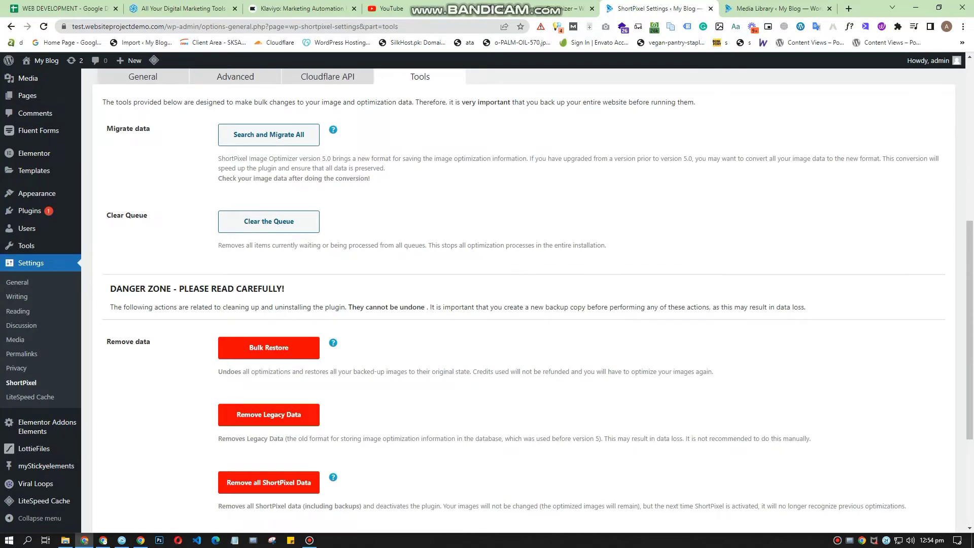
{"action": "scroll", "coordinate": [528, 299], "scroll_direction": "down", "scroll_amount": 3}
{"action": "scroll", "coordinate": [528, 299], "scroll_direction": "up", "scroll_amount": 6}
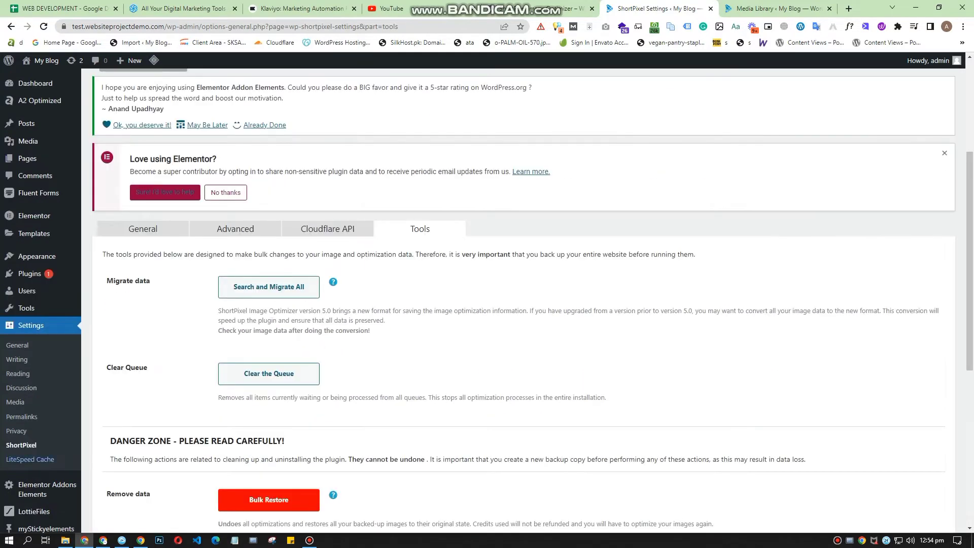
Step: Return to the general ShortPixel settings and dismiss the "Love using Elementor?" notice
{"action": "left_click", "coordinate": [21, 445]}
{"action": "scroll", "coordinate": [528, 300], "scroll_direction": "up", "scroll_amount": 4}
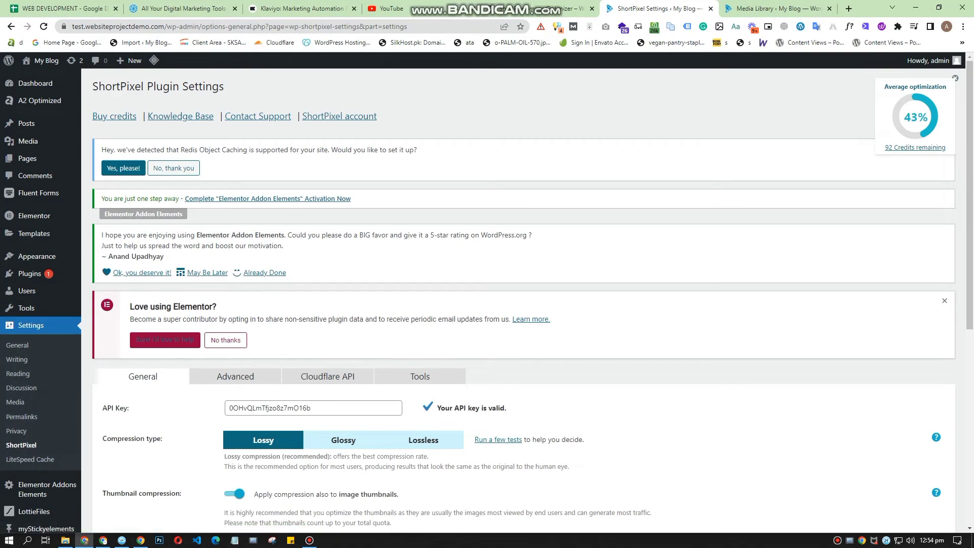
{"action": "left_click", "coordinate": [945, 300]}
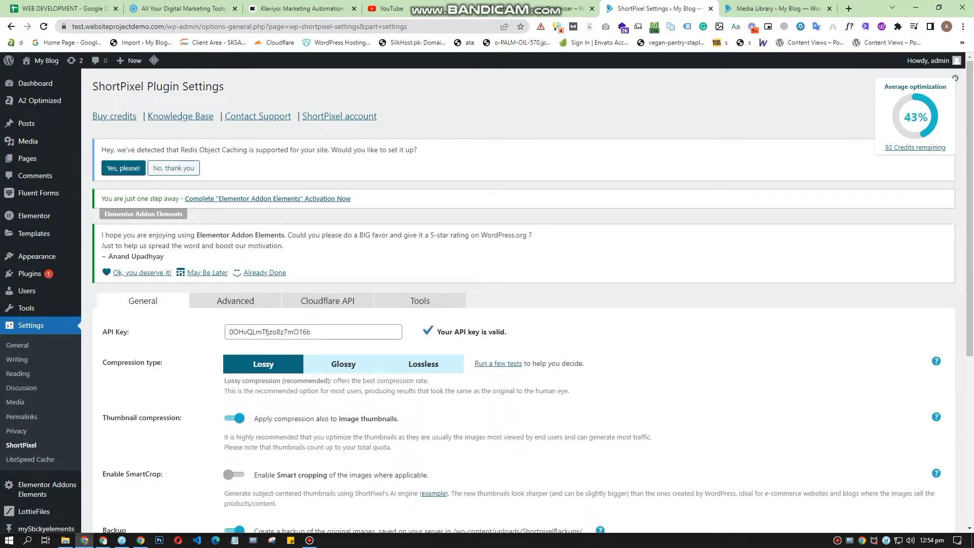
Step: Save the general ShortPixel settings and proceed to the Bulk Processing page's optimization start area
{"action": "scroll", "coordinate": [527, 300], "scroll_direction": "down", "scroll_amount": 2}
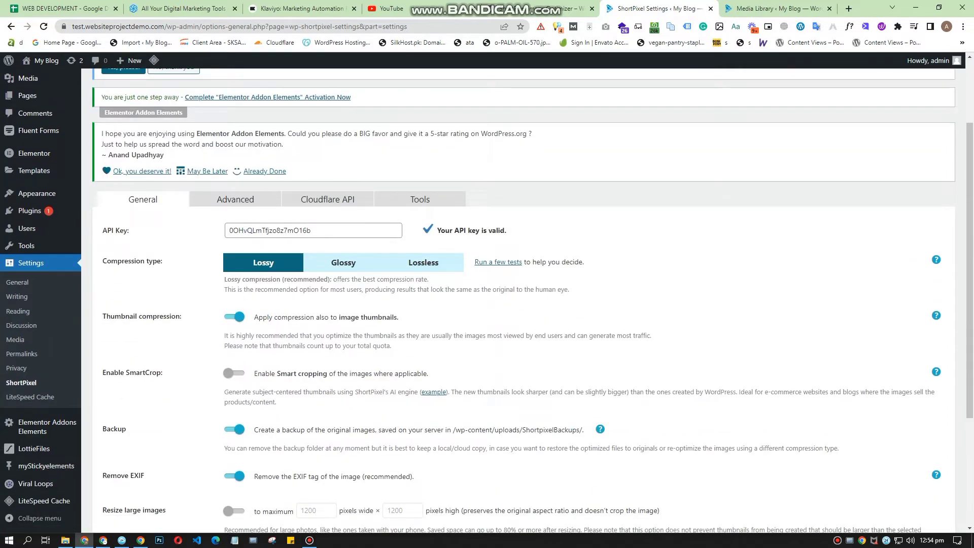
{"action": "scroll", "coordinate": [528, 299], "scroll_direction": "down", "scroll_amount": 3}
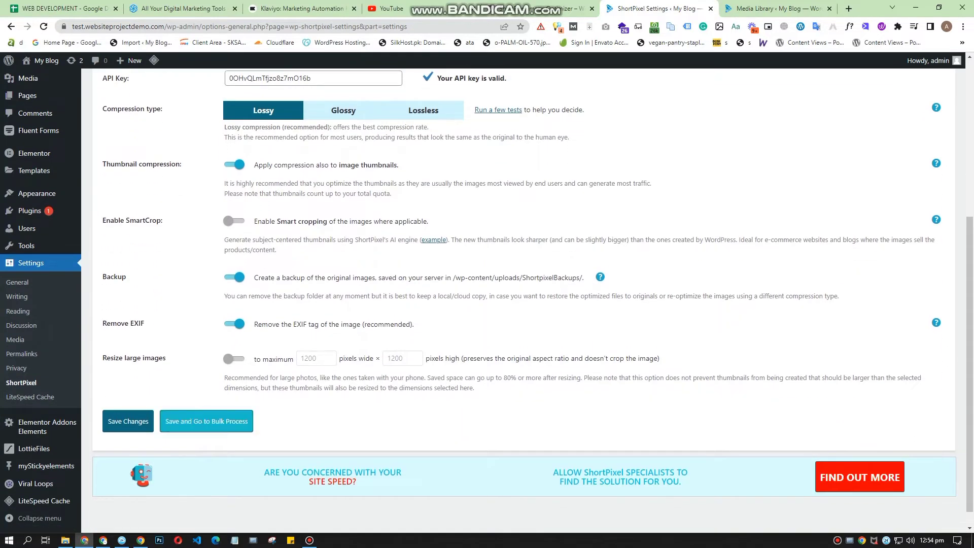
{"action": "left_click", "coordinate": [207, 422]}
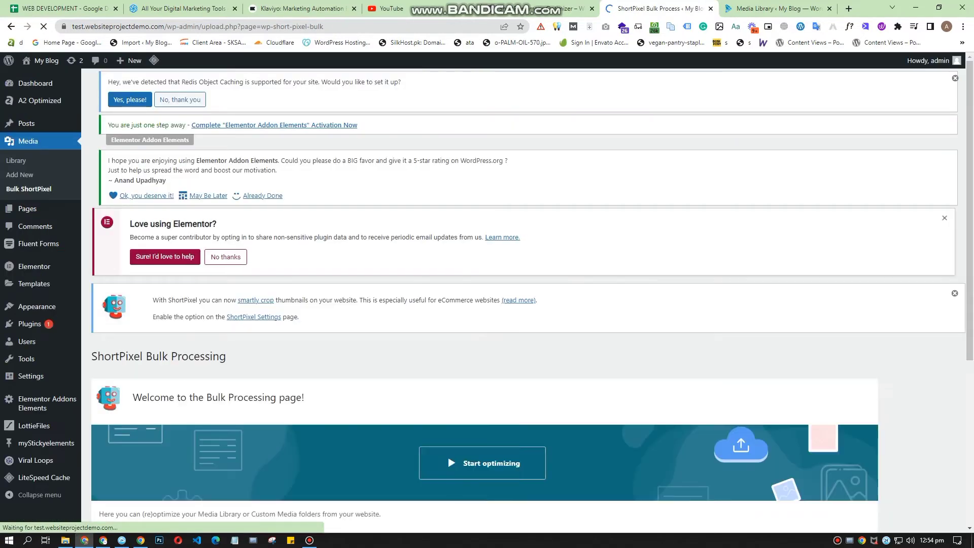
{"action": "scroll", "coordinate": [488, 300], "scroll_direction": "down", "scroll_amount": 4}
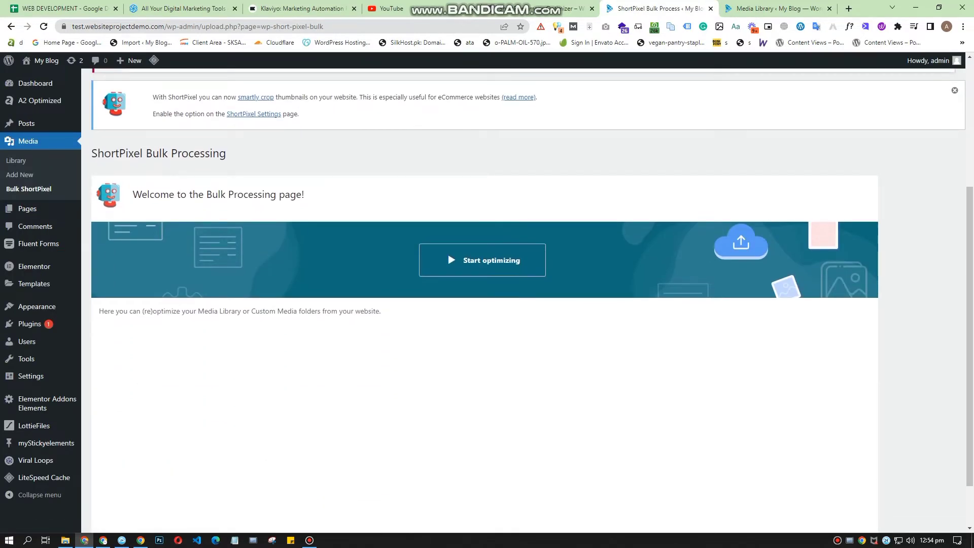
Step: Begin a bulk optimization of the Media Library without WebP or AVIF versions and calculate the images to optimize
{"action": "left_click", "coordinate": [482, 260]}
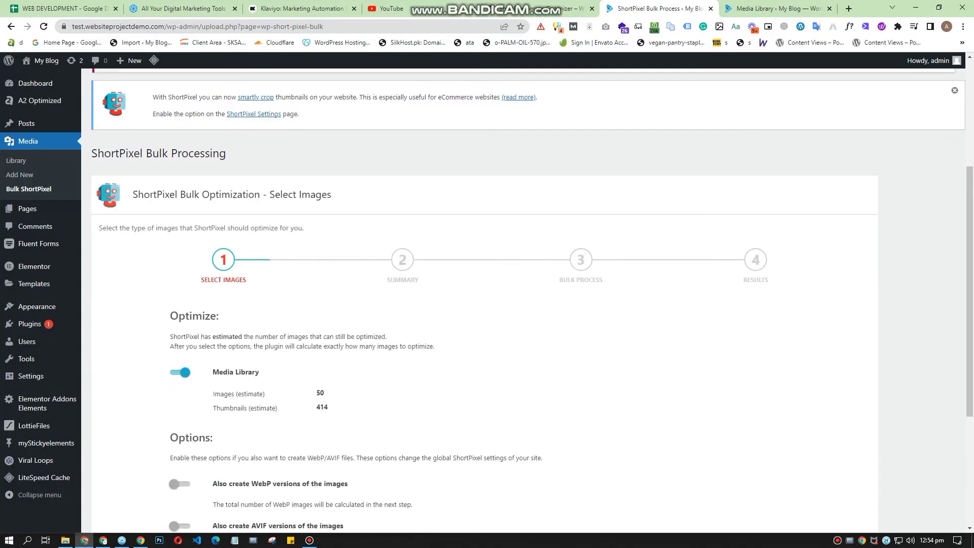
{"action": "scroll", "coordinate": [528, 301], "scroll_direction": "down", "scroll_amount": 1}
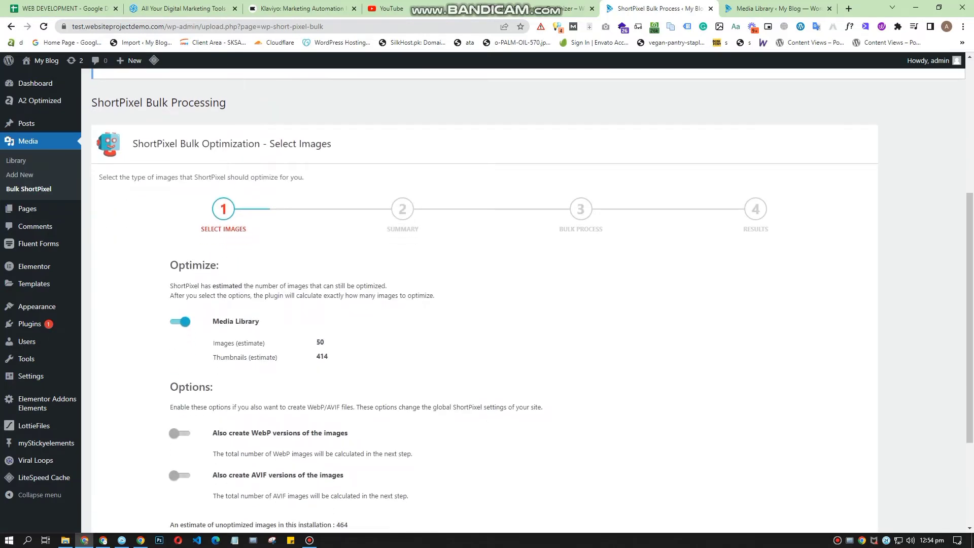
{"action": "double_click", "coordinate": [320, 343]}
{"action": "left_click", "coordinate": [320, 342]}
{"action": "scroll", "coordinate": [180, 288], "scroll_direction": "down", "scroll_amount": 2}
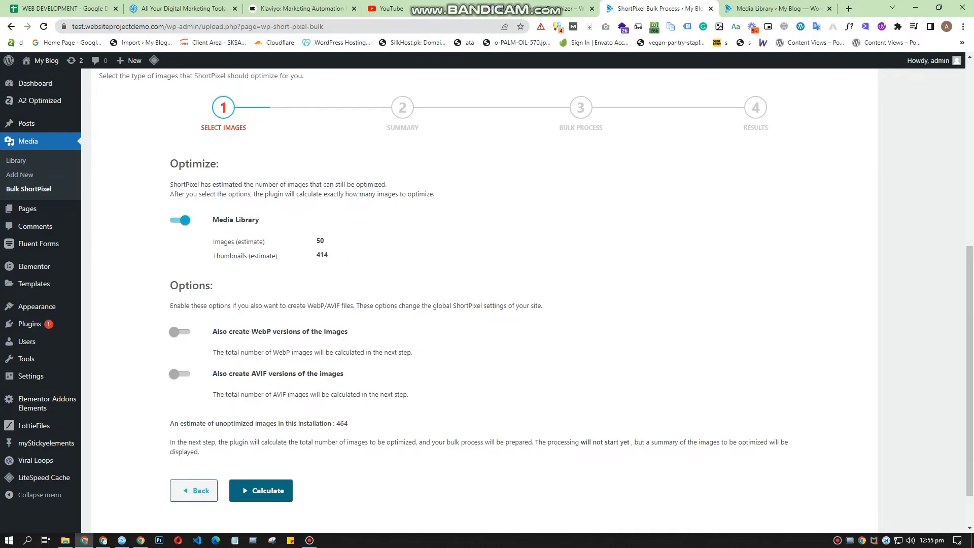
{"action": "scroll", "coordinate": [485, 301], "scroll_direction": "down", "scroll_amount": 1}
{"action": "left_click", "coordinate": [261, 439]}
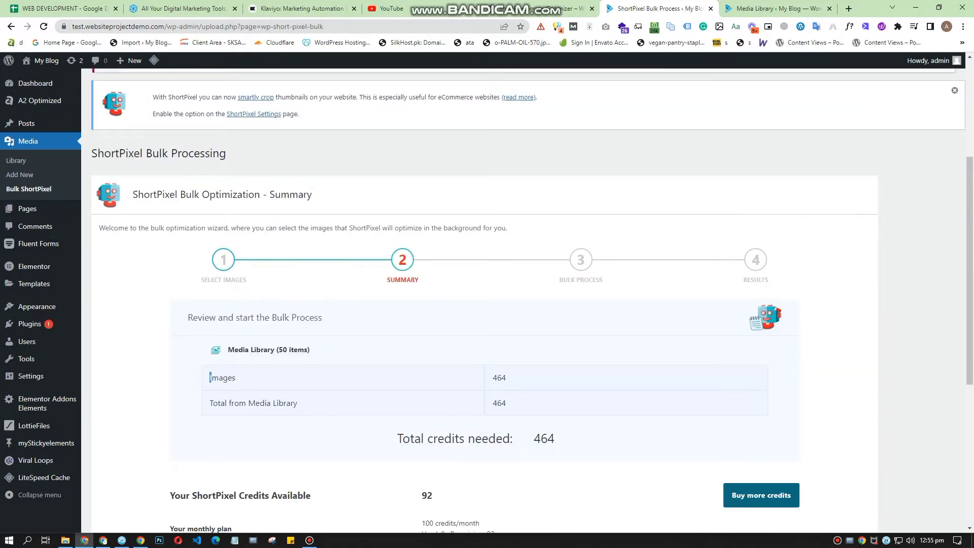
Step: Review the image total and available ShortPixel credits in the bulk summary, and start the bulk optimization
{"action": "left_click_drag", "start_coordinate": [210, 377], "coordinate": [236, 379]}
{"action": "left_click_drag", "start_coordinate": [493, 378], "coordinate": [506, 378]}
{"action": "left_click", "coordinate": [506, 379]}
{"action": "scroll", "coordinate": [507, 355], "scroll_direction": "down", "scroll_amount": 3}
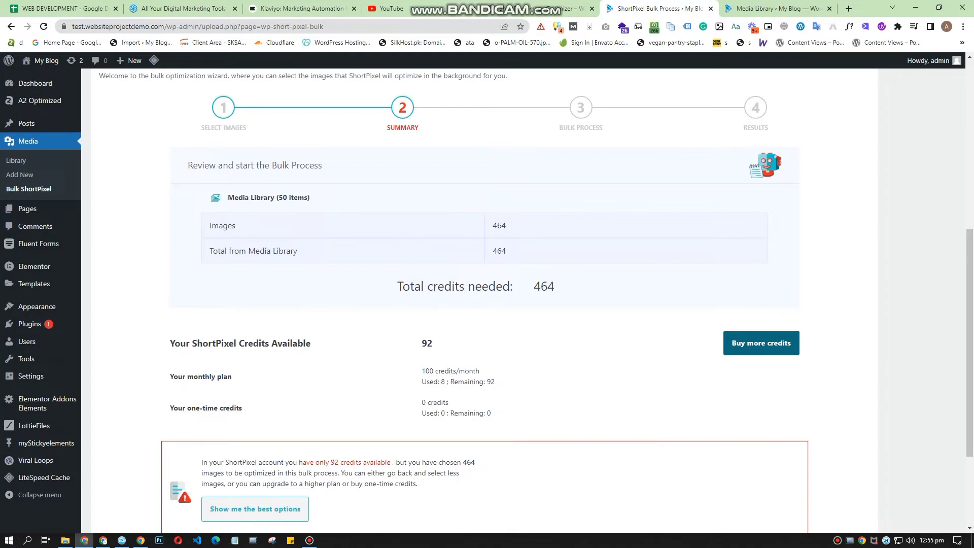
{"action": "left_click_drag", "start_coordinate": [170, 343], "coordinate": [232, 376]}
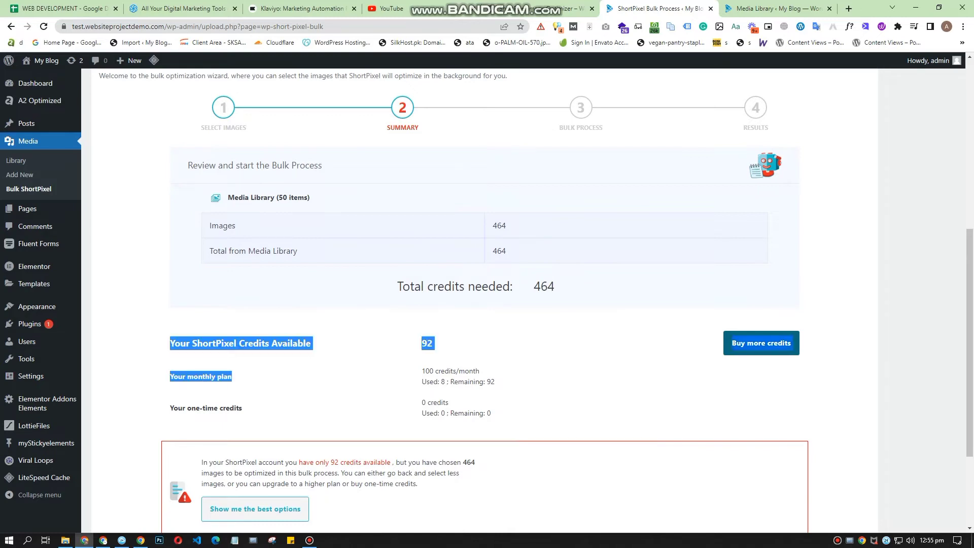
{"action": "left_click", "coordinate": [232, 390]}
{"action": "left_click_drag", "start_coordinate": [170, 343], "coordinate": [242, 408]}
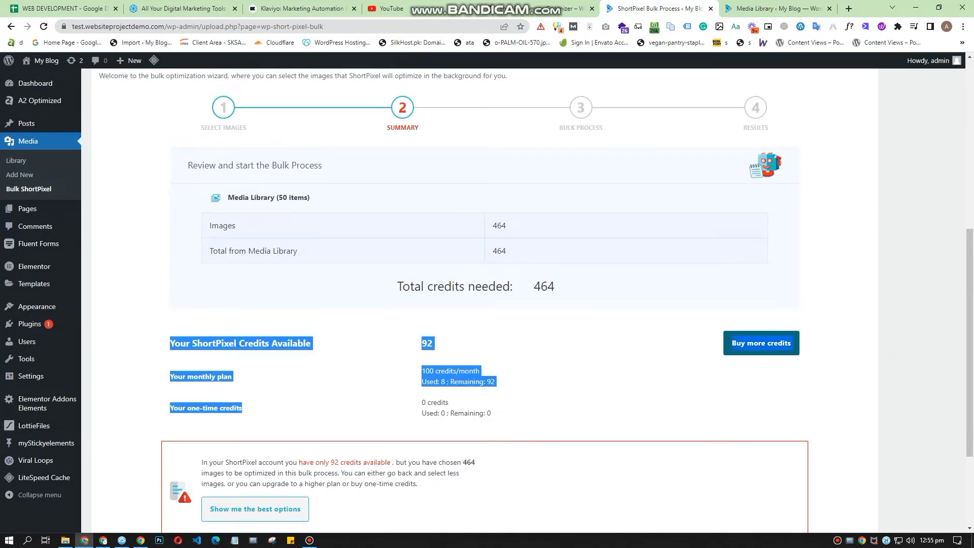
{"action": "left_click", "coordinate": [242, 408]}
{"action": "scroll", "coordinate": [241, 408], "scroll_direction": "down", "scroll_amount": 3}
{"action": "left_click", "coordinate": [286, 438]}
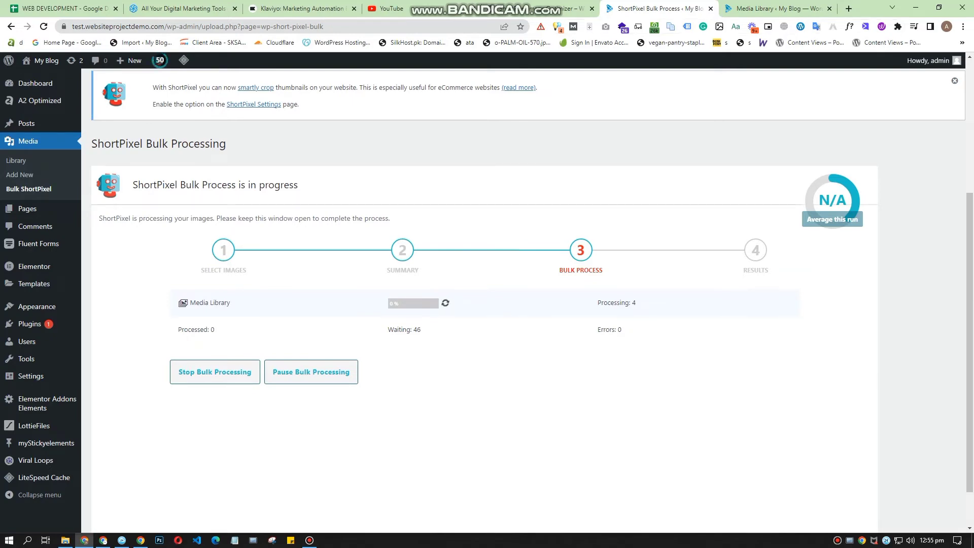
Step: Reload the Media Library and compare the ShortPixel compression percentages of the first two images
{"action": "left_click", "coordinate": [776, 8]}
{"action": "scroll", "coordinate": [523, 301], "scroll_direction": "down", "scroll_amount": 1}
{"action": "scroll", "coordinate": [523, 301], "scroll_direction": "up", "scroll_amount": 2}
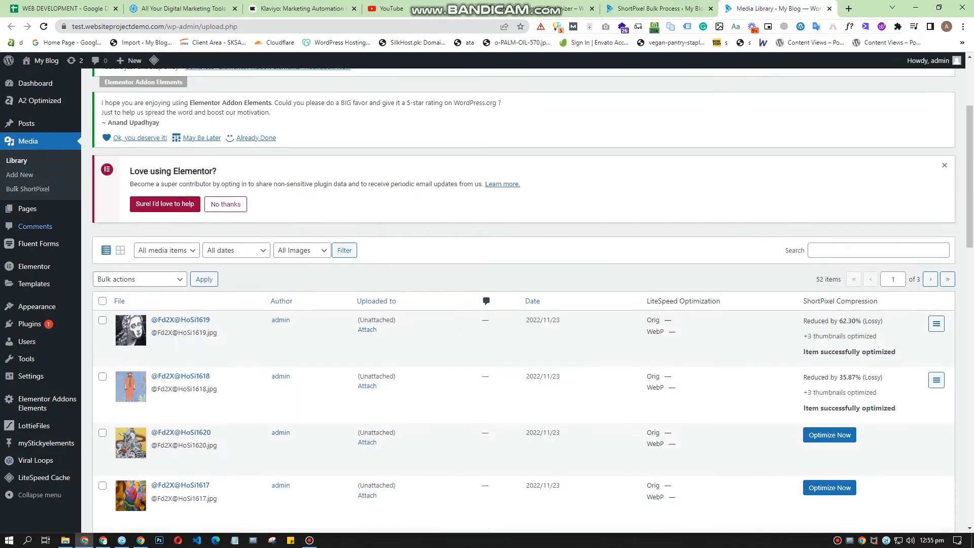
{"action": "left_click", "coordinate": [17, 161]}
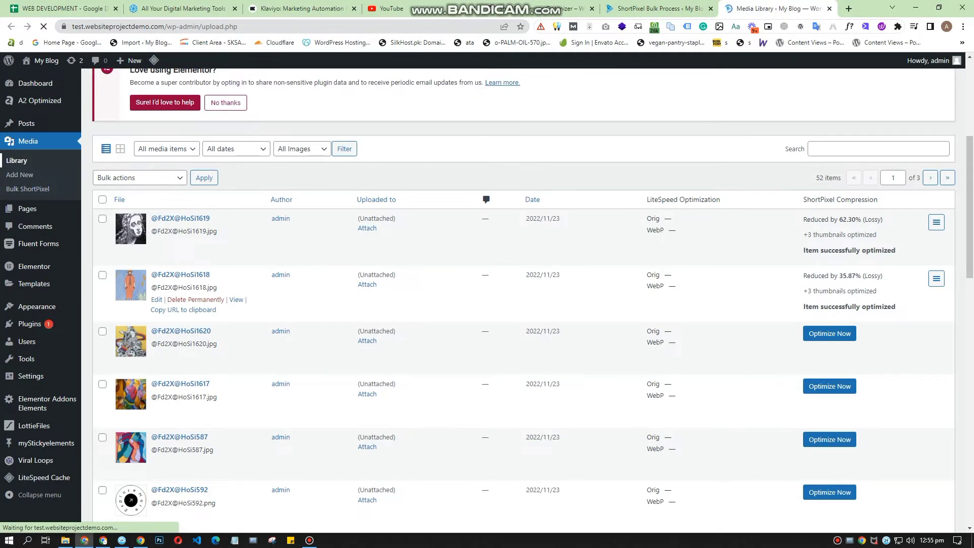
{"action": "scroll", "coordinate": [522, 301], "scroll_direction": "down", "scroll_amount": 4}
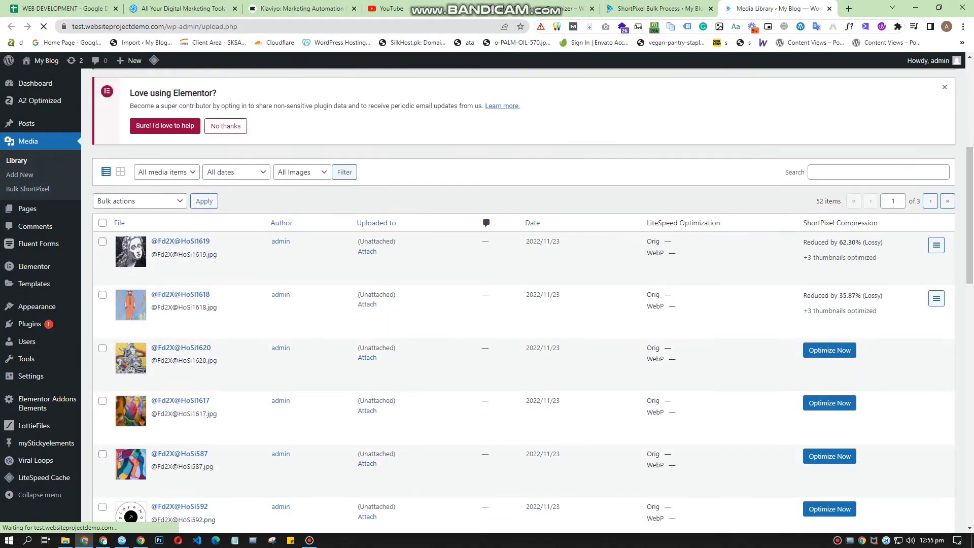
{"action": "left_click_drag", "start_coordinate": [839, 295], "coordinate": [862, 295]}
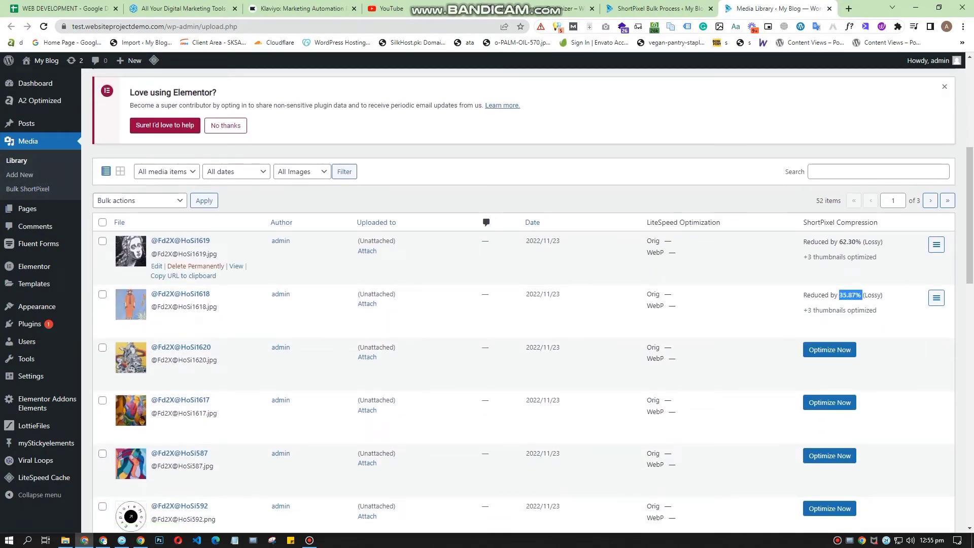
{"action": "left_click_drag", "start_coordinate": [843, 241], "coordinate": [868, 242]}
{"action": "left_click", "coordinate": [868, 242]}
{"action": "scroll", "coordinate": [863, 284], "scroll_direction": "up", "scroll_amount": 1}
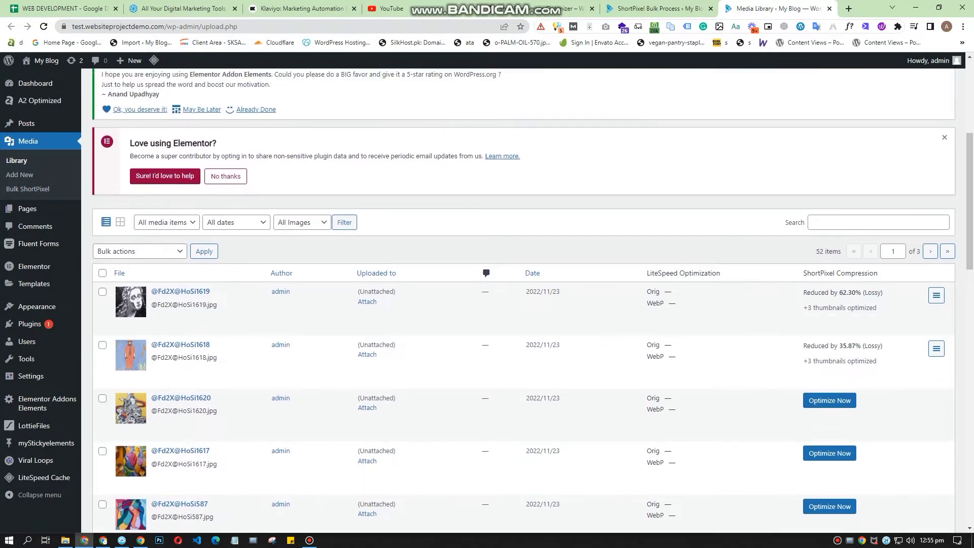
Step: Inspect the first image's file size on its edit page and return to the Media Library
{"action": "left_click", "coordinate": [180, 291]}
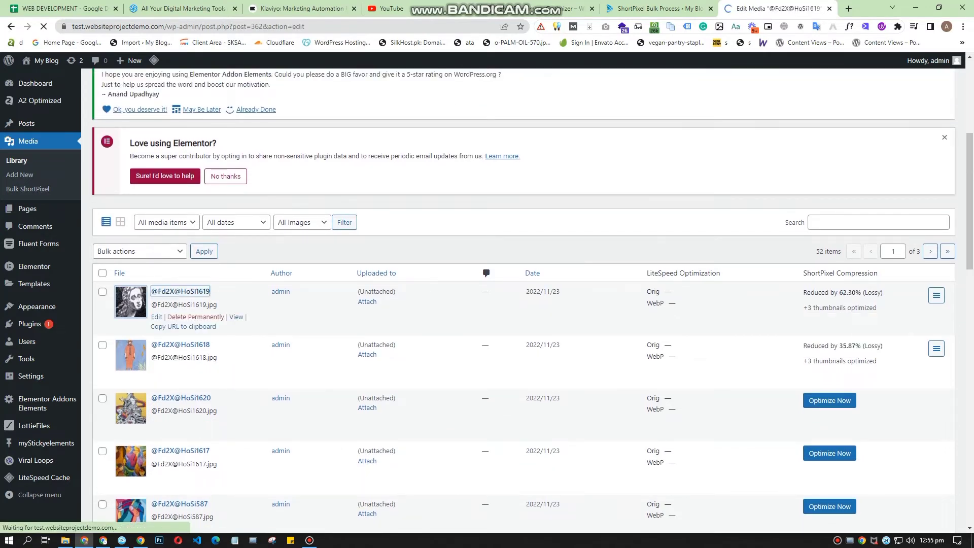
{"action": "scroll", "coordinate": [524, 301], "scroll_direction": "down", "scroll_amount": 5}
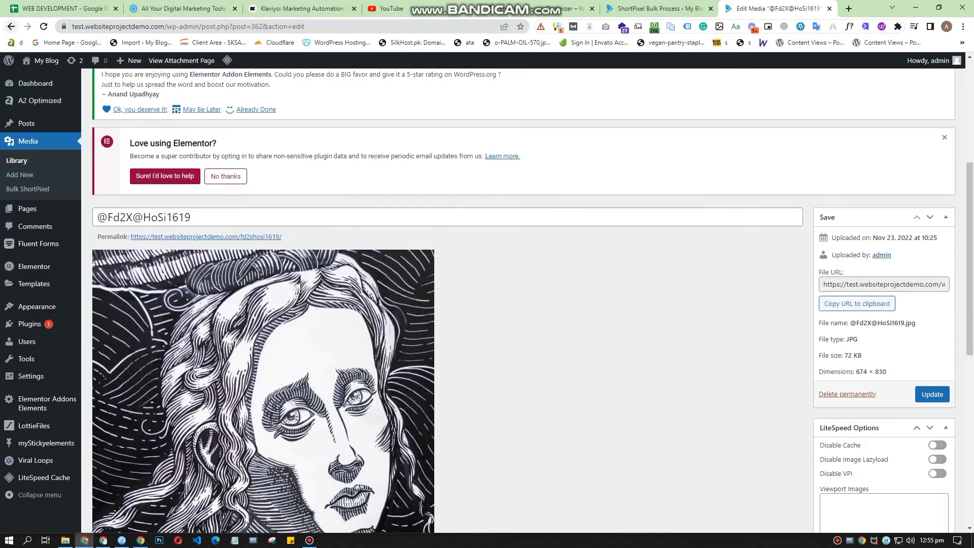
{"action": "left_click", "coordinate": [11, 26]}
Step: View the first image's attachment details from the Media Library grid and close them
{"action": "scroll", "coordinate": [375, 322], "scroll_direction": "up", "scroll_amount": 4}
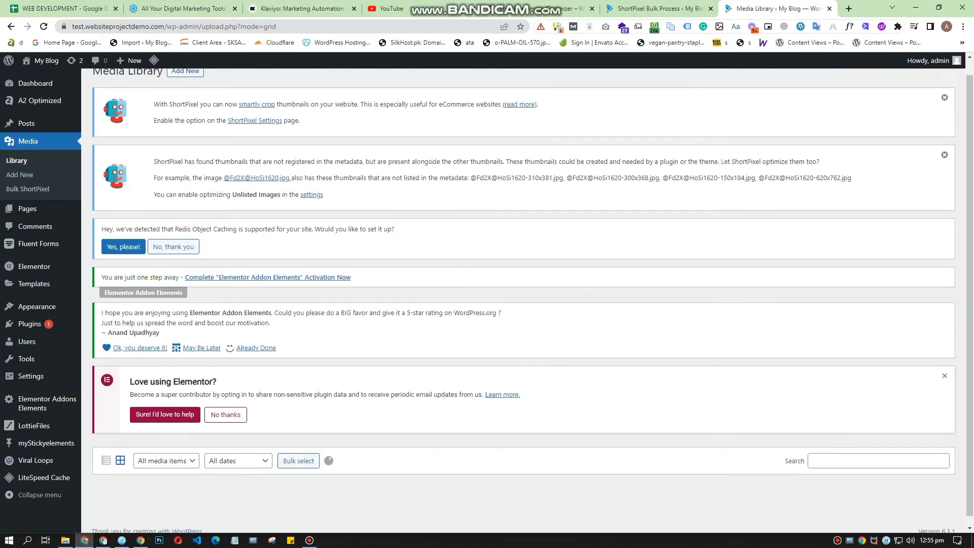
{"action": "scroll", "coordinate": [533, 301], "scroll_direction": "down", "scroll_amount": 1}
{"action": "left_click", "coordinate": [132, 465]}
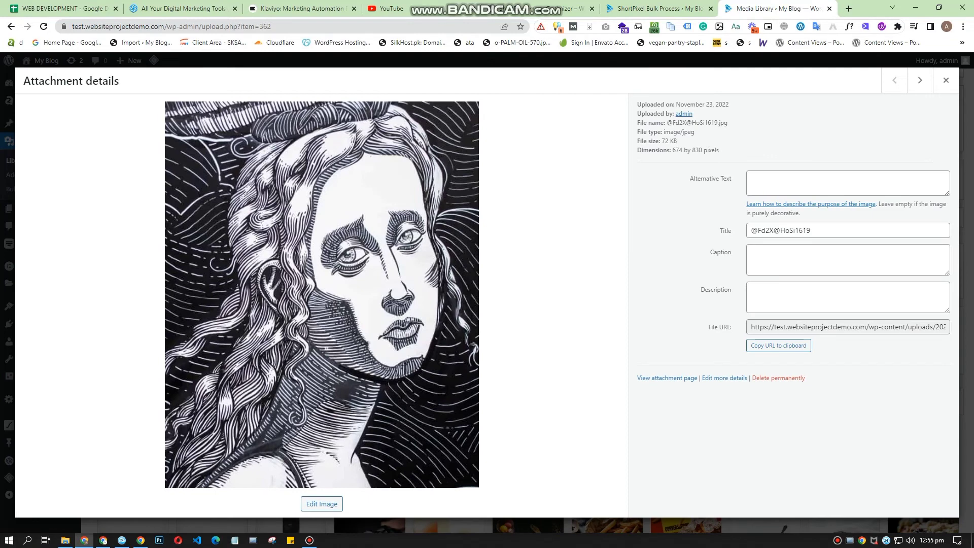
{"action": "left_click", "coordinate": [946, 80]}
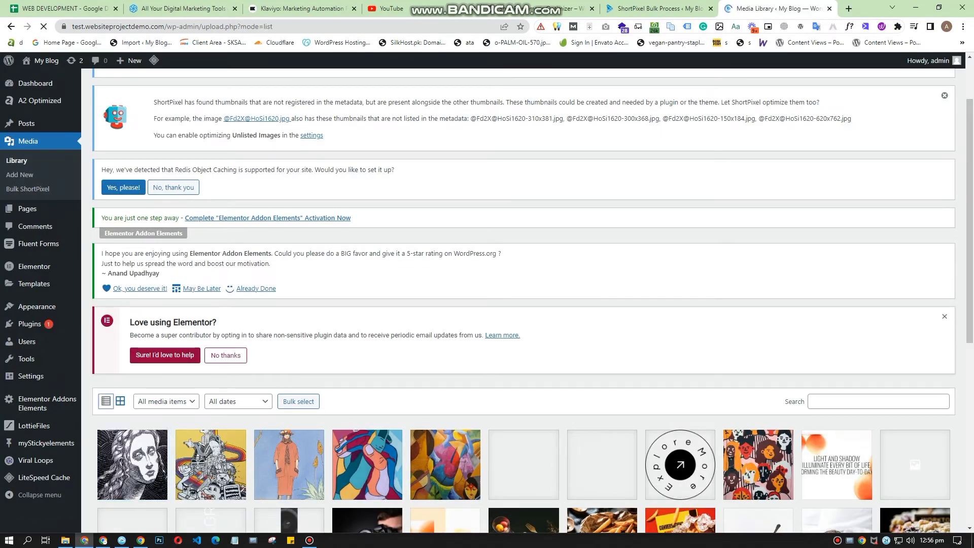
Step: Switch the Media Library to list view and review the ShortPixel compression results, including the thumbnail details
{"action": "scroll", "coordinate": [523, 301], "scroll_direction": "down", "scroll_amount": 4}
{"action": "scroll", "coordinate": [203, 365], "scroll_direction": "down", "scroll_amount": 2}
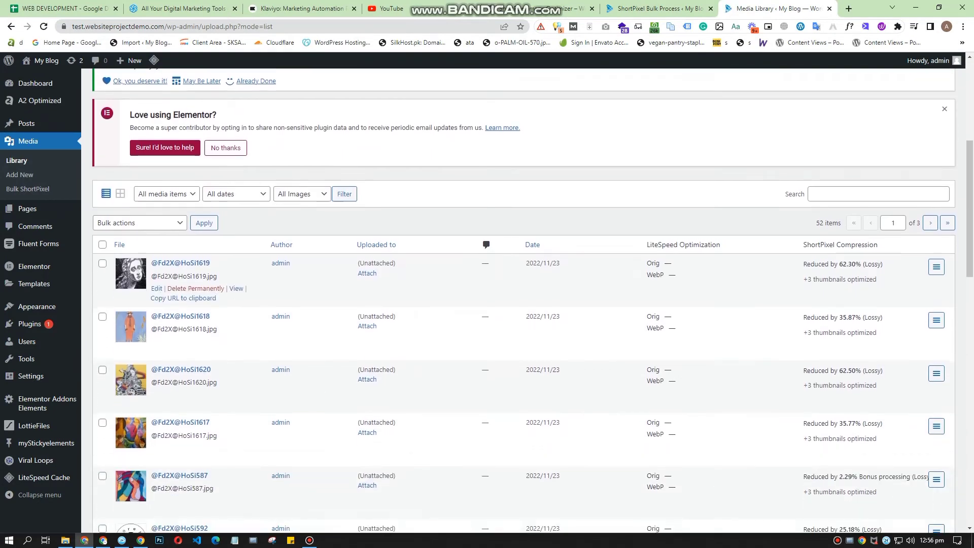
{"action": "scroll", "coordinate": [840, 361], "scroll_direction": "down", "scroll_amount": 2}
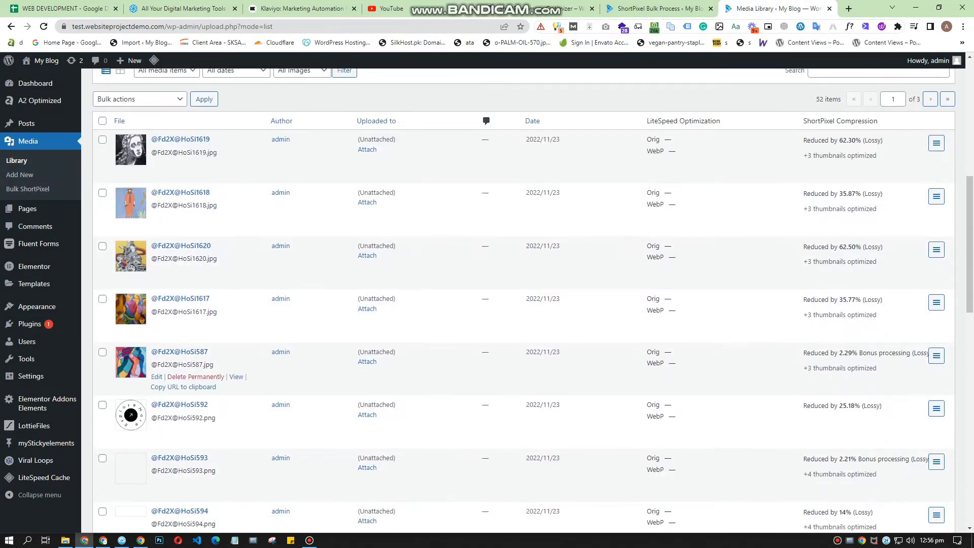
{"action": "scroll", "coordinate": [840, 361], "scroll_direction": "up", "scroll_amount": 1}
{"action": "mouse_move", "coordinate": [839, 206]}
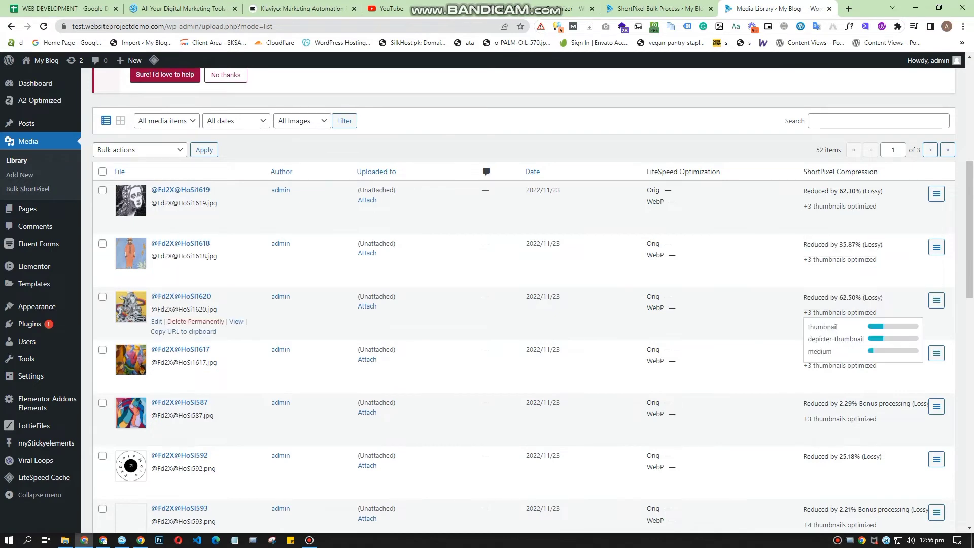
Step: Return to the ShortPixel Bulk Processing page and examine the progress and the most recently optimized image
{"action": "left_click", "coordinate": [658, 9]}
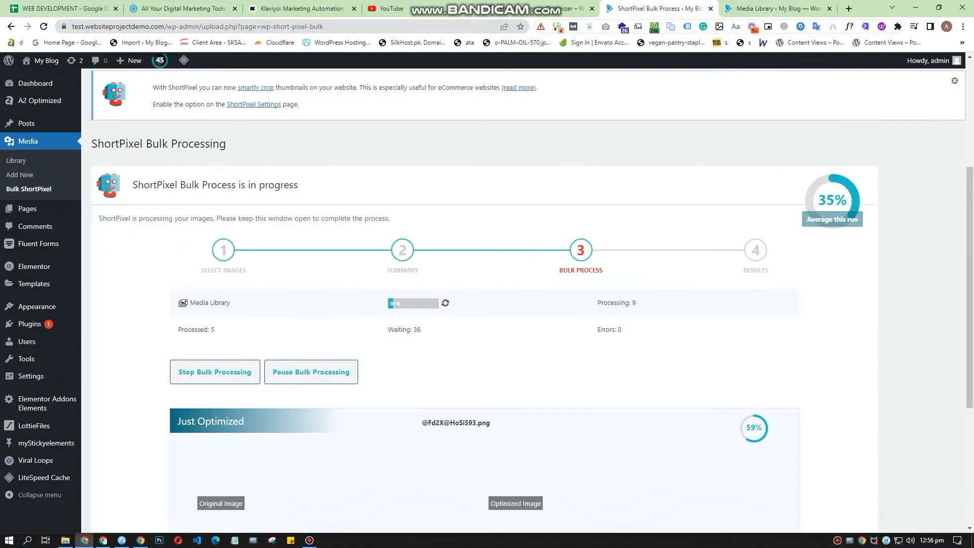
{"action": "scroll", "coordinate": [528, 304], "scroll_direction": "down", "scroll_amount": 1}
{"action": "scroll", "coordinate": [528, 305], "scroll_direction": "down", "scroll_amount": 3}
{"action": "scroll", "coordinate": [528, 305], "scroll_direction": "down", "scroll_amount": 1}
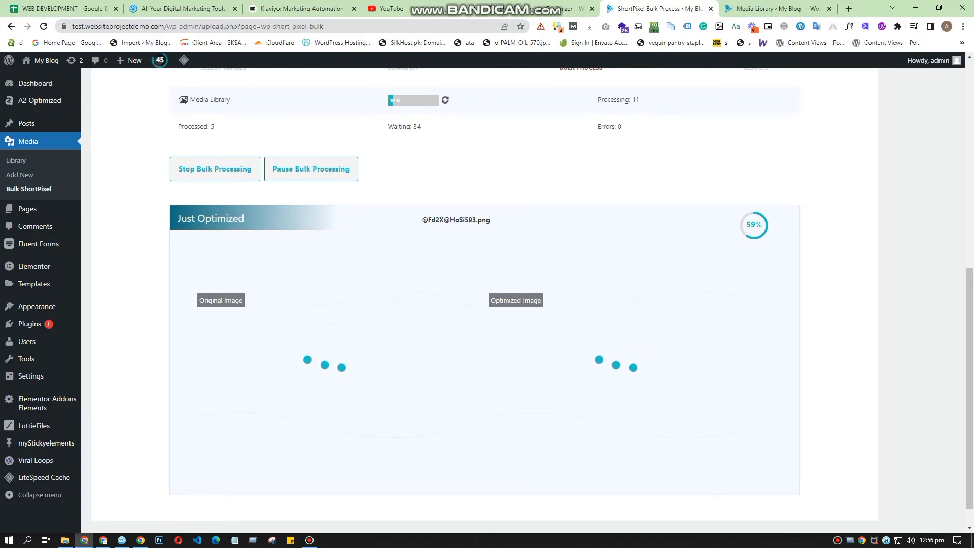
{"action": "left_click", "coordinate": [310, 540]}
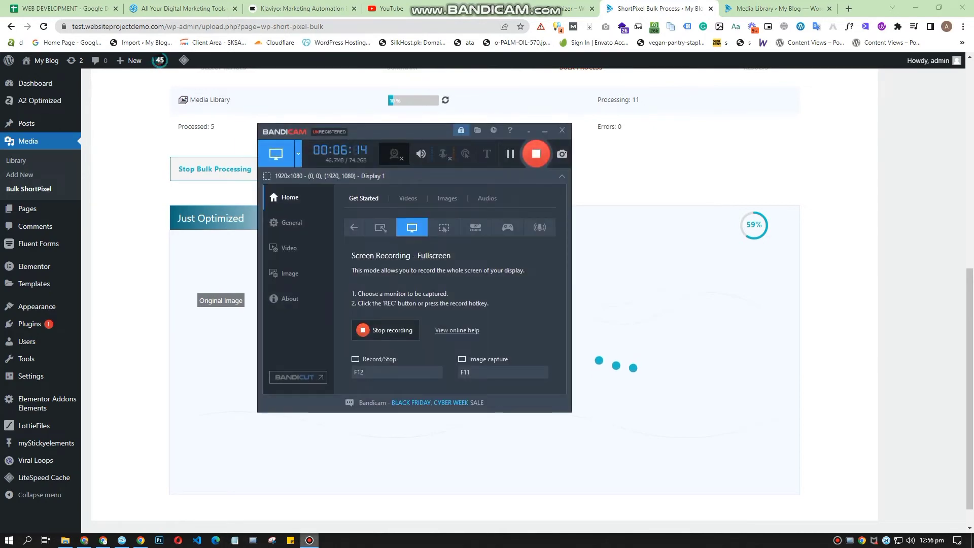
{"action": "left_click", "coordinate": [310, 540]}
Step: Look through the Media Library list to see which images are already optimized and which still await optimization
{"action": "left_click", "coordinate": [778, 8]}
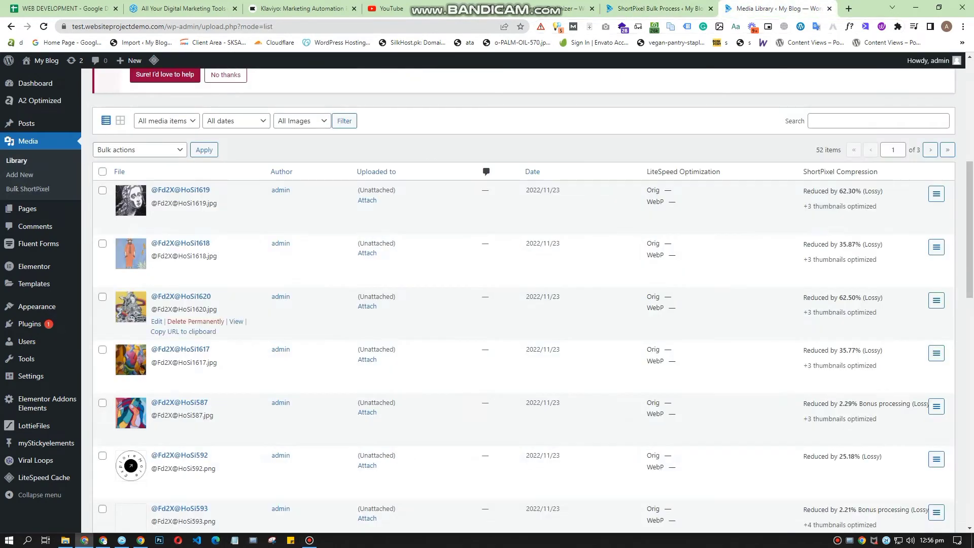
{"action": "scroll", "coordinate": [761, 316], "scroll_direction": "down", "scroll_amount": 2}
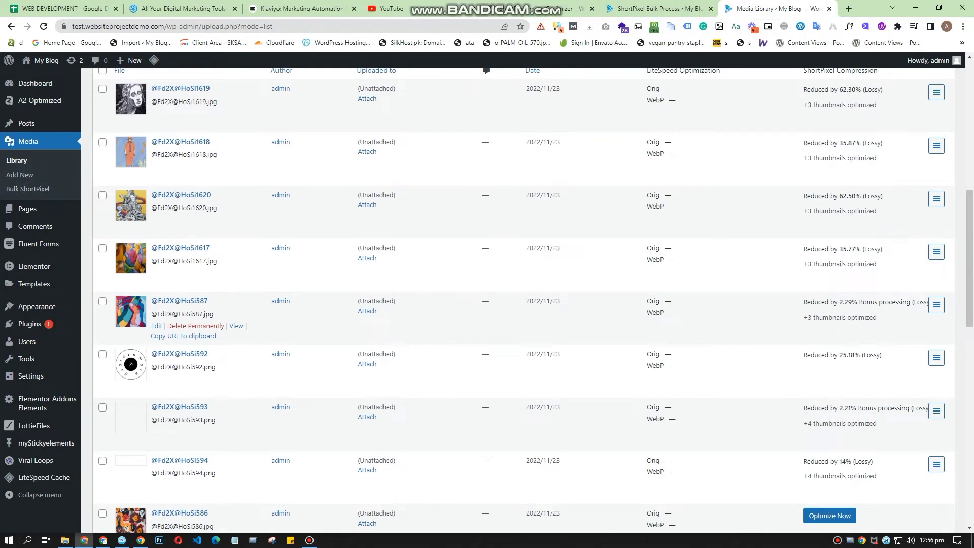
{"action": "scroll", "coordinate": [762, 324], "scroll_direction": "down", "scroll_amount": 5}
{"action": "scroll", "coordinate": [761, 330], "scroll_direction": "up", "scroll_amount": 1}
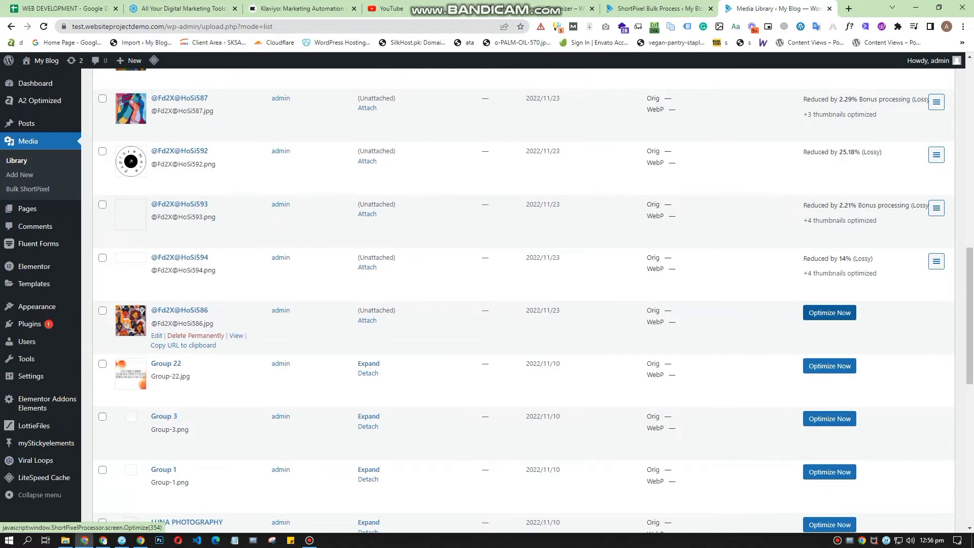
{"action": "scroll", "coordinate": [523, 299], "scroll_direction": "down", "scroll_amount": 10}
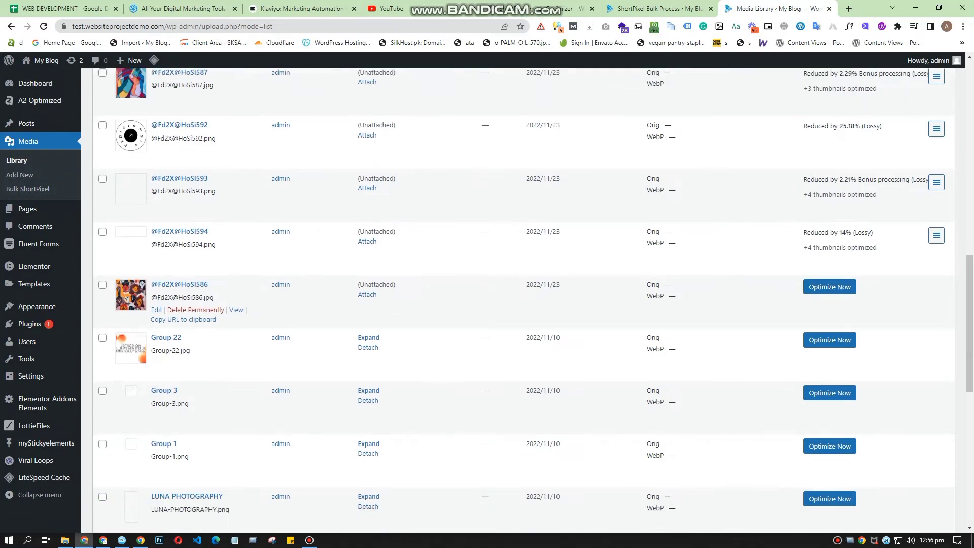
{"action": "scroll", "coordinate": [129, 248], "scroll_direction": "up", "scroll_amount": 9}
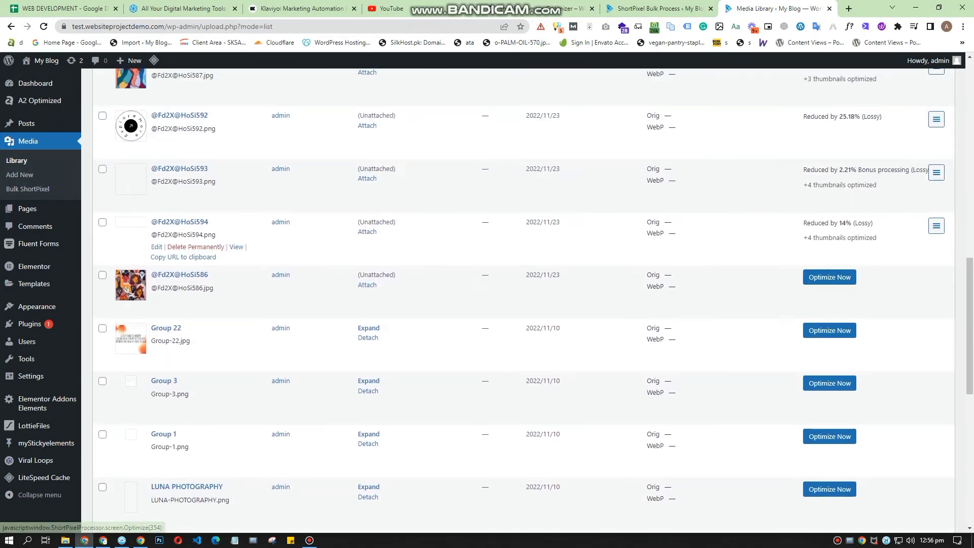
Step: Go back to the bulk processing page and check the processed and waiting image counts
{"action": "left_click", "coordinate": [660, 9]}
{"action": "scroll", "coordinate": [533, 297], "scroll_direction": "down", "scroll_amount": 1}
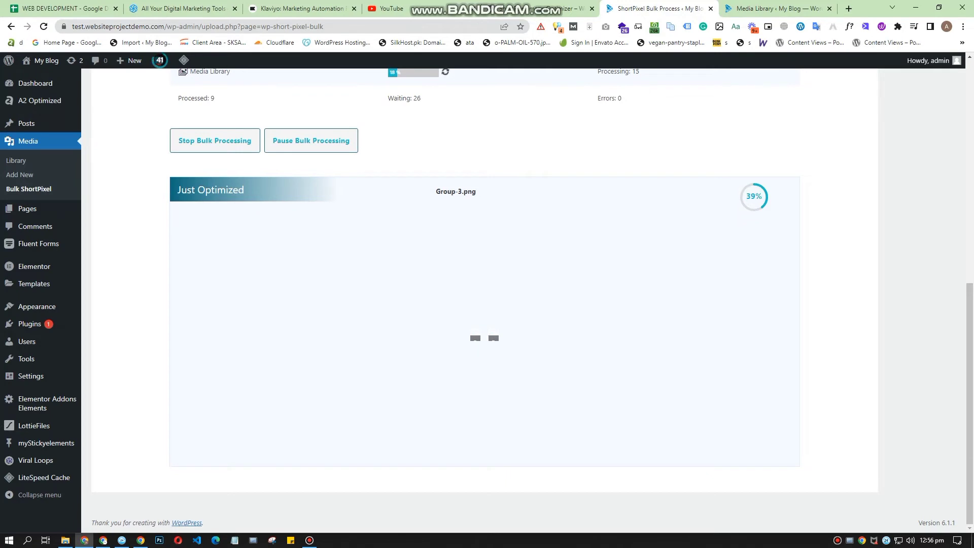
{"action": "scroll", "coordinate": [485, 299], "scroll_direction": "up", "scroll_amount": 3}
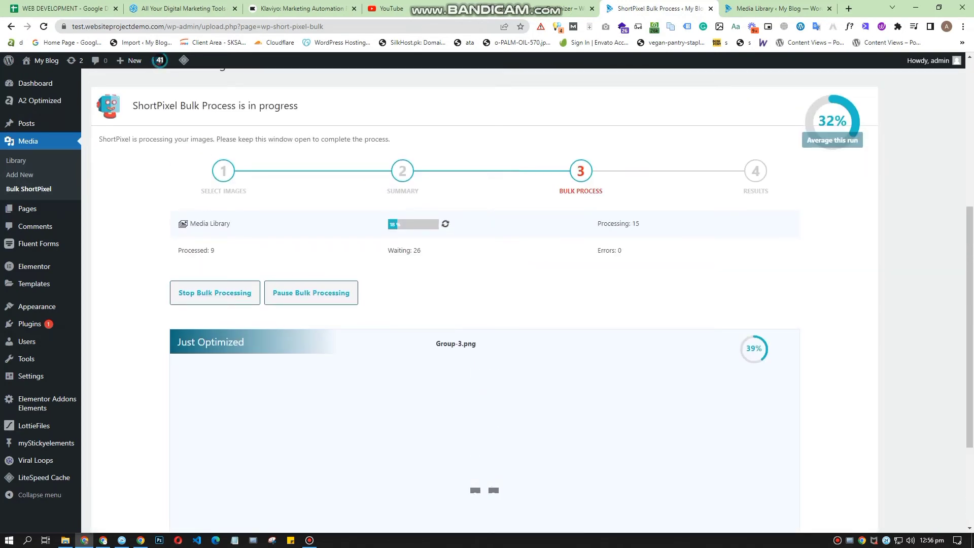
{"action": "left_click_drag", "start_coordinate": [388, 251], "coordinate": [422, 251]}
{"action": "left_click", "coordinate": [431, 262]}
{"action": "left_click", "coordinate": [310, 540]}
{"action": "left_click", "coordinate": [310, 540]}
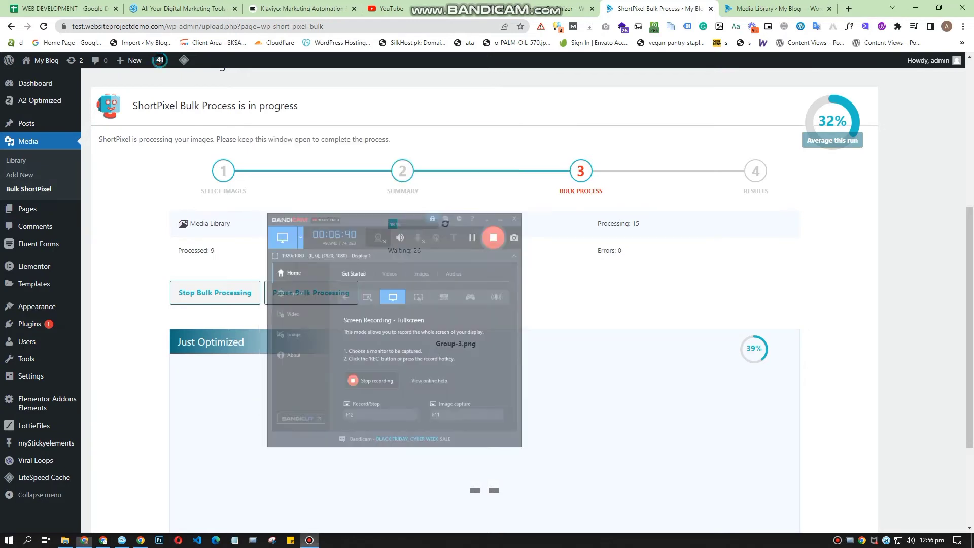
Step: Compare the original and optimized previews of the just-optimized Component-7 image on the bulk processing page
{"action": "scroll", "coordinate": [484, 305], "scroll_direction": "down", "scroll_amount": 1}
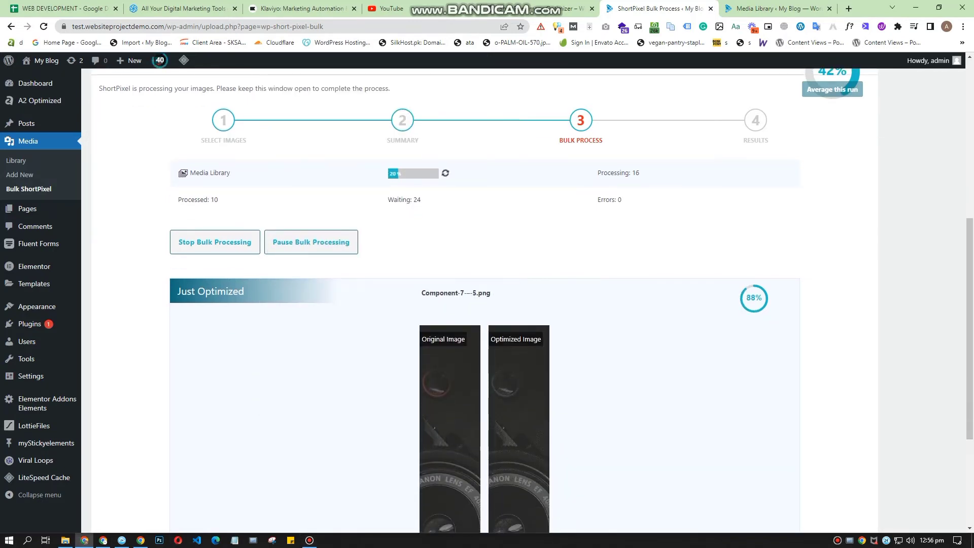
{"action": "scroll", "coordinate": [484, 304], "scroll_direction": "up", "scroll_amount": 2}
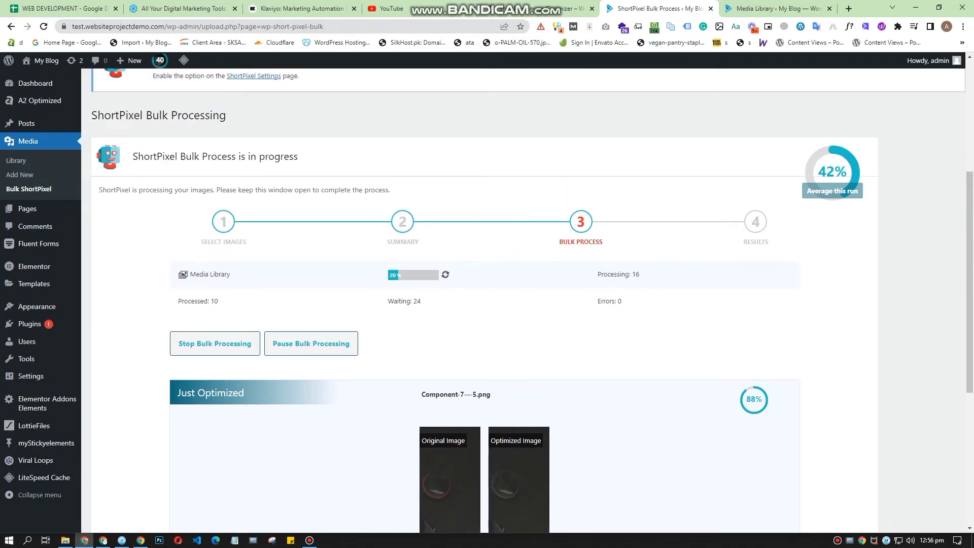
{"action": "scroll", "coordinate": [484, 304], "scroll_direction": "down", "scroll_amount": 6}
{"action": "scroll", "coordinate": [485, 304], "scroll_direction": "up", "scroll_amount": 4}
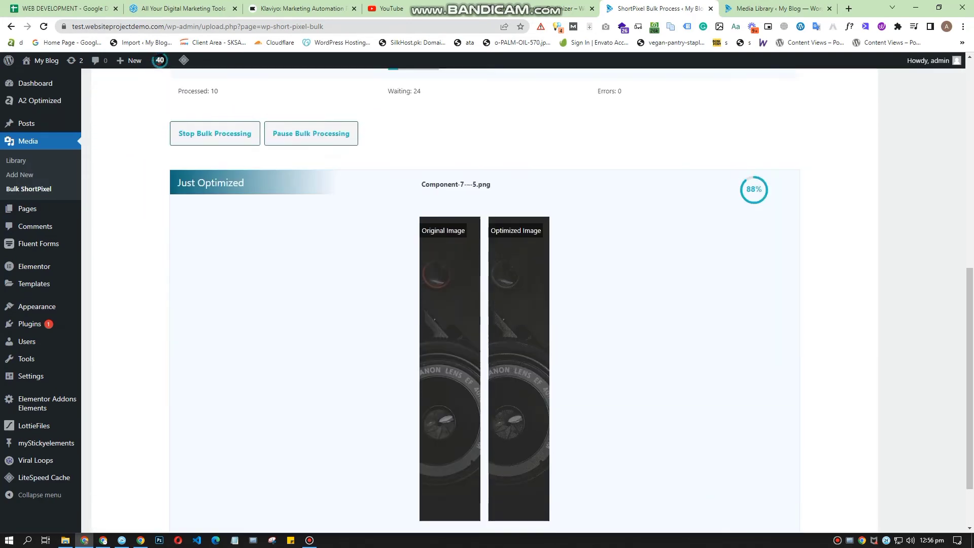
Step: Look through the Media Library list for the ShortPixel compression status of each image
{"action": "scroll", "coordinate": [523, 299], "scroll_direction": "down", "scroll_amount": 2}
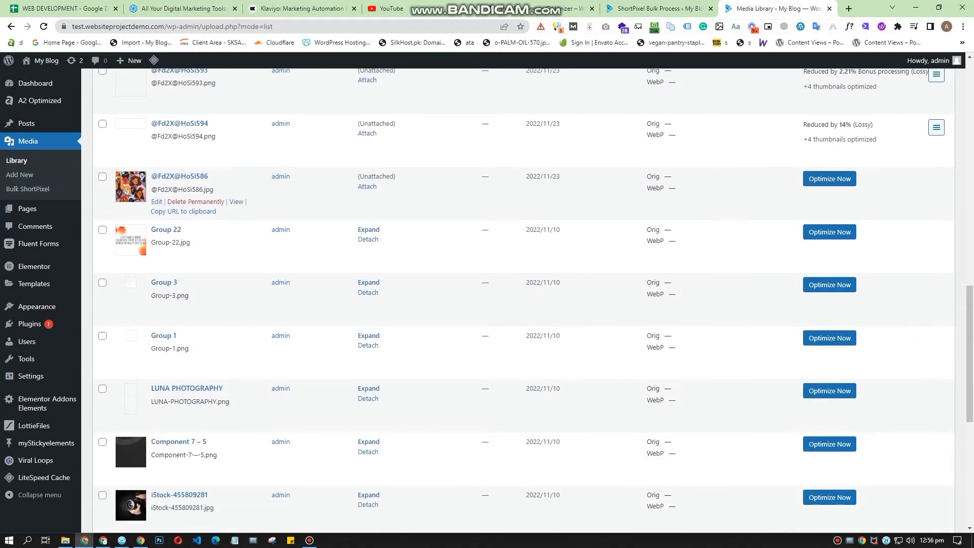
{"action": "scroll", "coordinate": [522, 299], "scroll_direction": "up", "scroll_amount": 10}
{"action": "scroll", "coordinate": [522, 300], "scroll_direction": "down", "scroll_amount": 3}
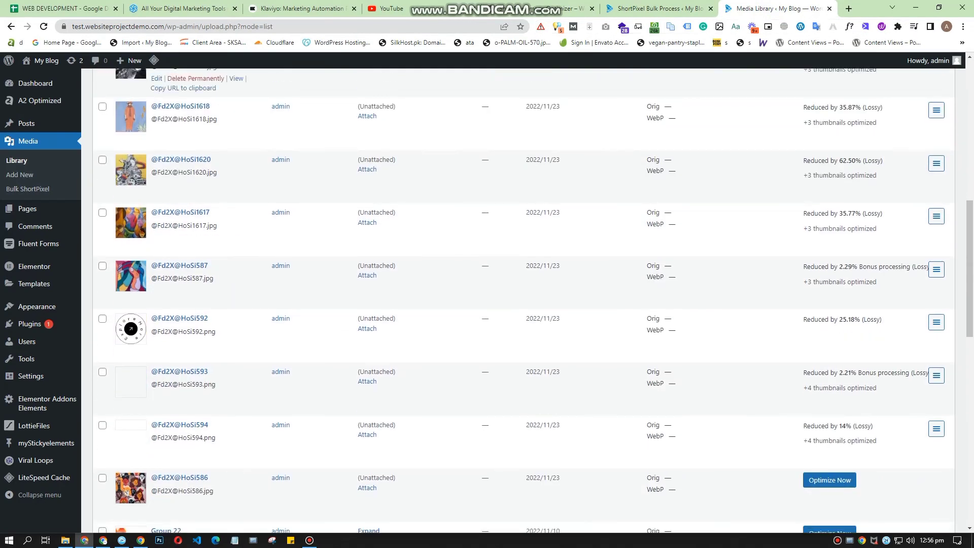
Step: Check the bulk processing progress and look again in the Media Library list for images still awaiting optimization
{"action": "left_click", "coordinate": [657, 8]}
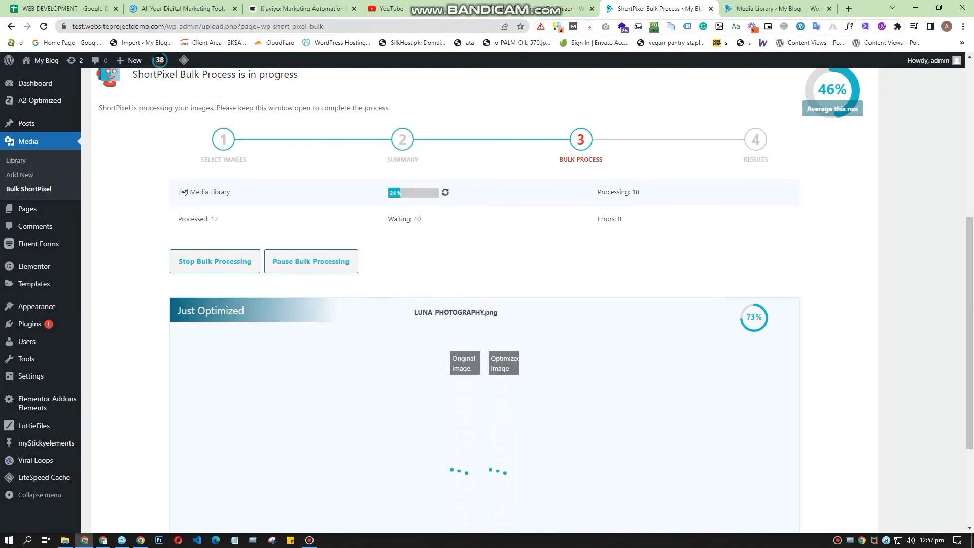
{"action": "left_click", "coordinate": [774, 8]}
{"action": "scroll", "coordinate": [523, 300], "scroll_direction": "down", "scroll_amount": 5}
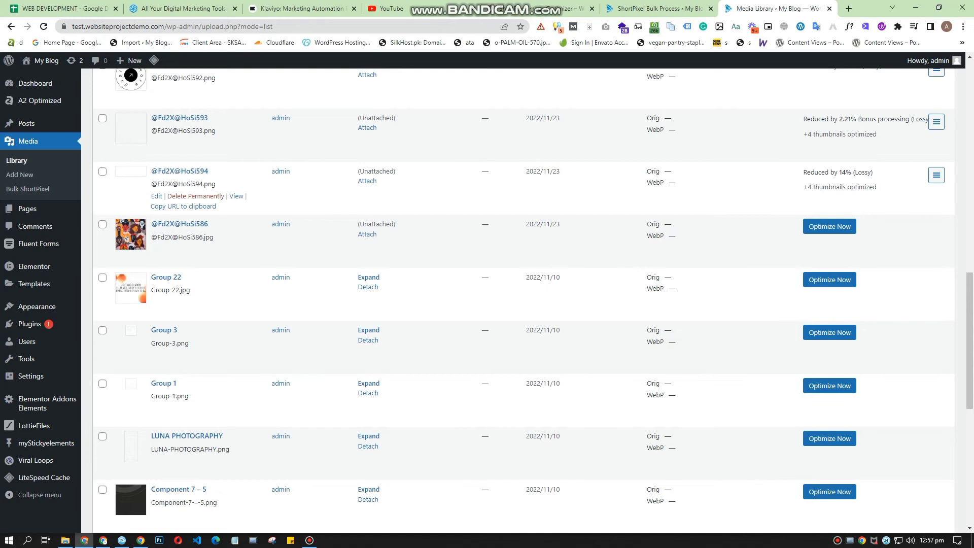
Step: Return to the bulk processing page and compare the original and optimized previews of the just-optimized images
{"action": "left_click", "coordinate": [660, 9]}
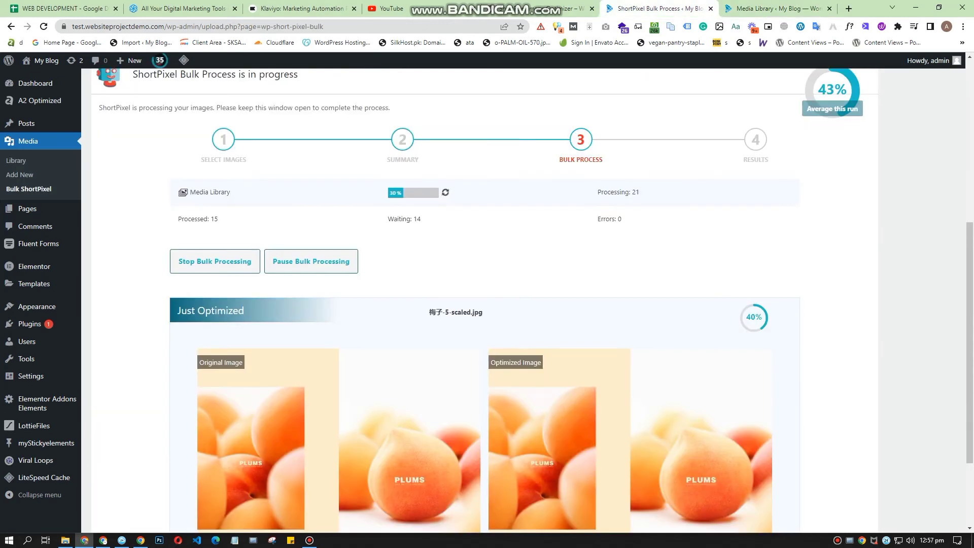
{"action": "scroll", "coordinate": [484, 300], "scroll_direction": "up", "scroll_amount": 1}
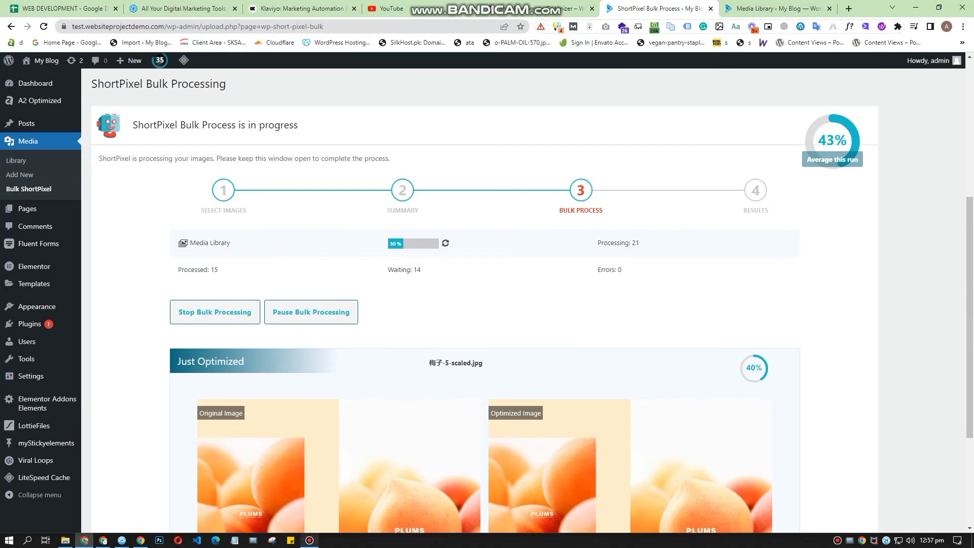
{"action": "left_click", "coordinate": [309, 540]}
{"action": "left_click", "coordinate": [309, 541]}
{"action": "scroll", "coordinate": [484, 301], "scroll_direction": "down", "scroll_amount": 3}
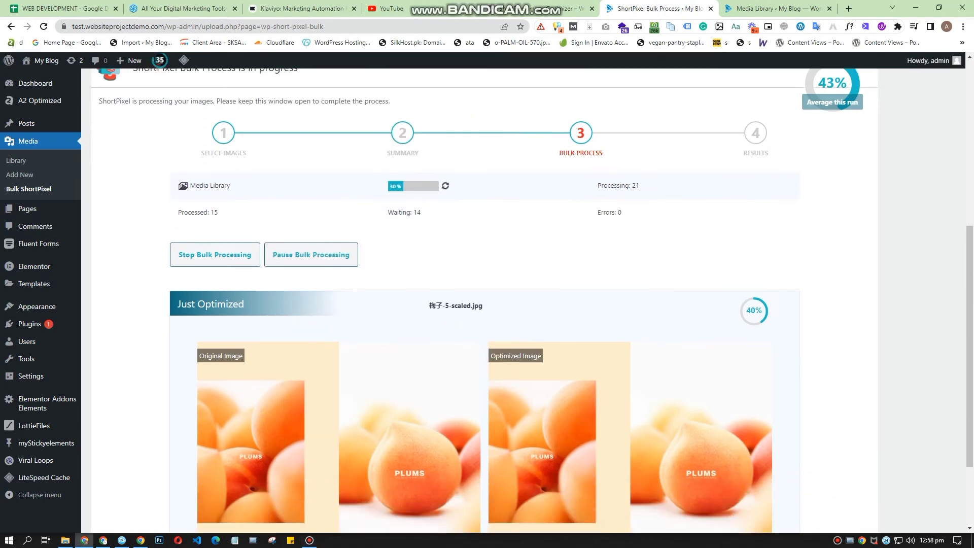
{"action": "scroll", "coordinate": [485, 301], "scroll_direction": "up", "scroll_amount": 2}
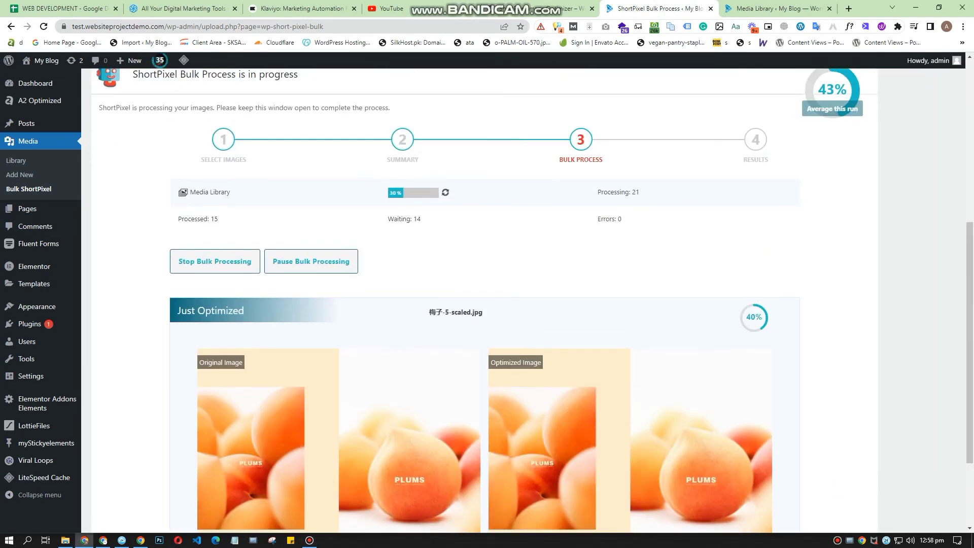
{"action": "scroll", "coordinate": [484, 300], "scroll_direction": "down", "scroll_amount": 3}
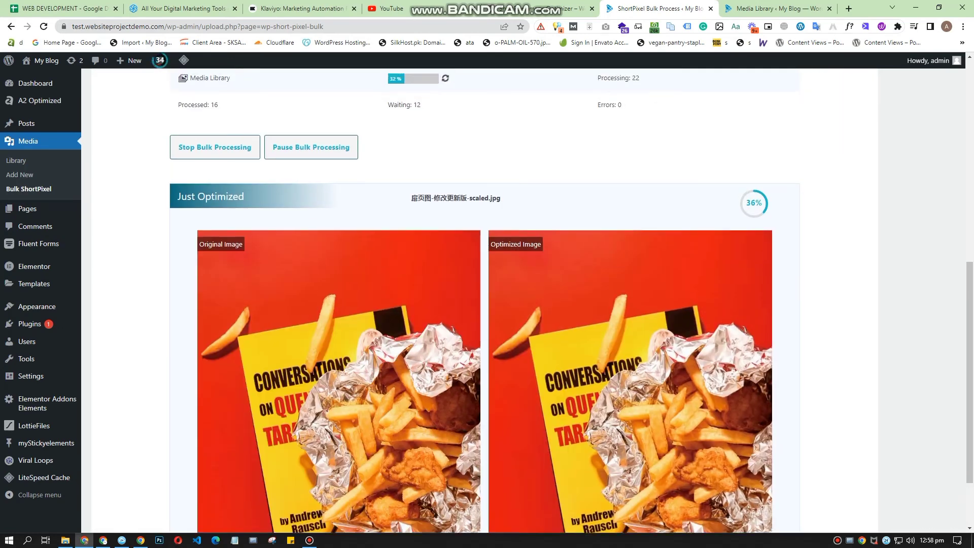
{"action": "scroll", "coordinate": [484, 301], "scroll_direction": "up", "scroll_amount": 7}
{"action": "scroll", "coordinate": [485, 300], "scroll_direction": "down", "scroll_amount": 3}
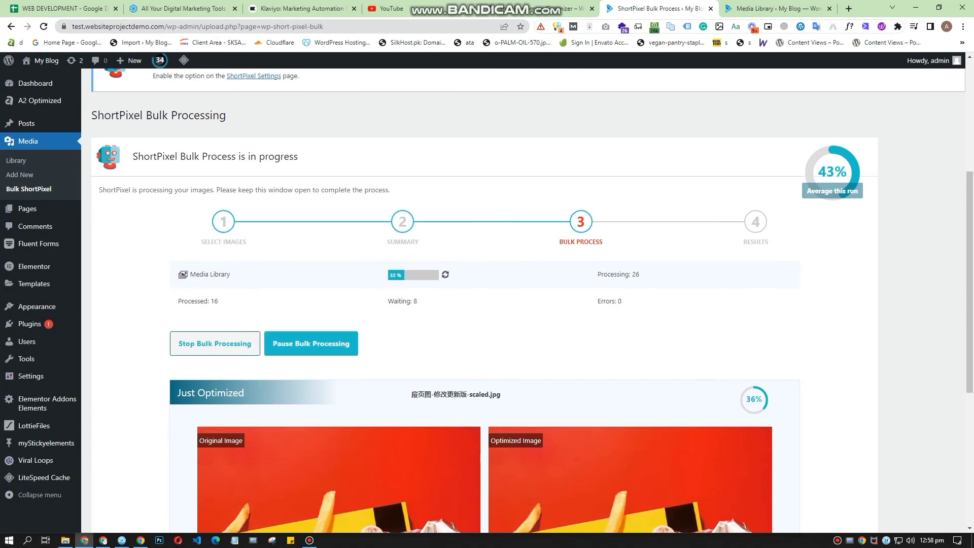
Step: Pause the bulk processing and resume it
{"action": "left_click", "coordinate": [311, 344]}
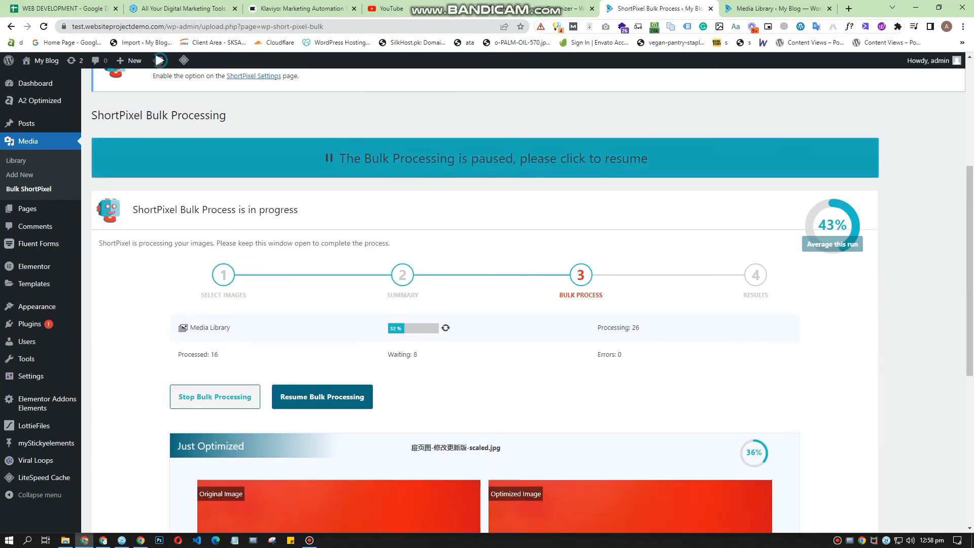
{"action": "left_click", "coordinate": [485, 159]}
{"action": "scroll", "coordinate": [486, 300], "scroll_direction": "down", "scroll_amount": 2}
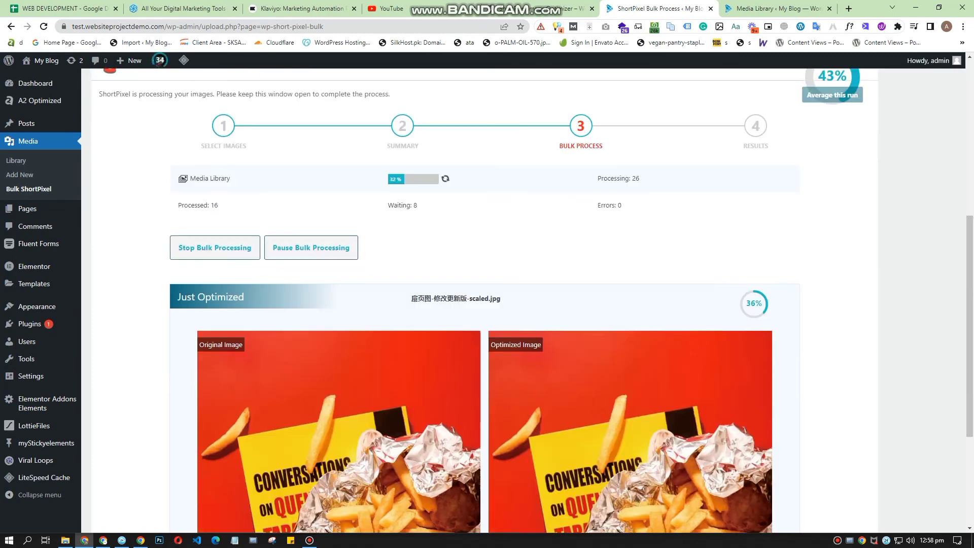
Step: Open the Media Library and review the ShortPixel compression results and the plugin notices
{"action": "scroll", "coordinate": [486, 300], "scroll_direction": "down", "scroll_amount": 3}
{"action": "scroll", "coordinate": [485, 300], "scroll_direction": "up", "scroll_amount": 6}
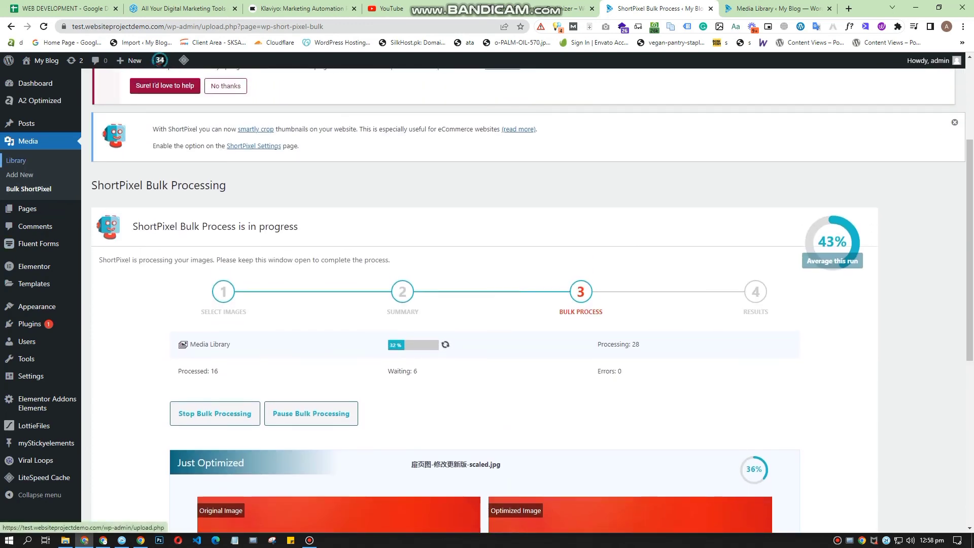
{"action": "left_click", "coordinate": [16, 160]}
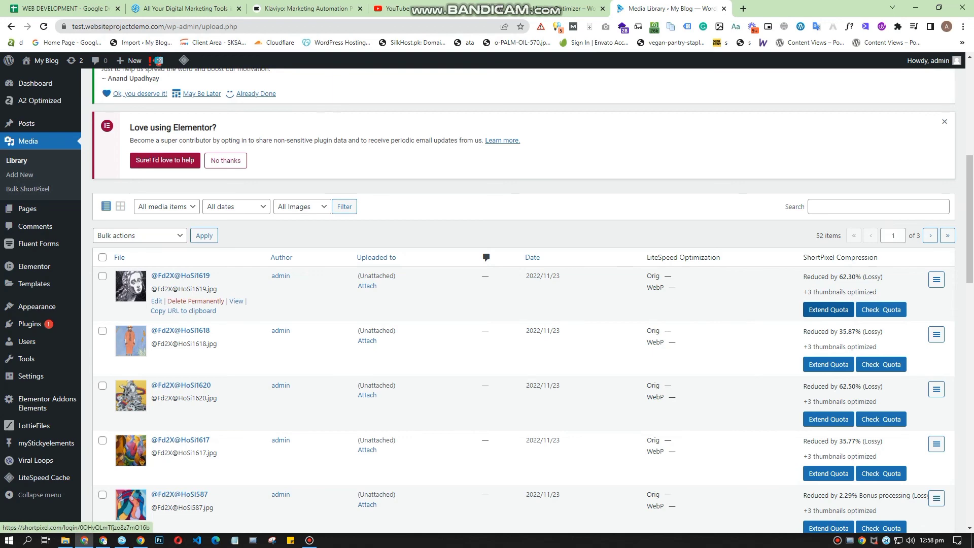
{"action": "scroll", "coordinate": [832, 366], "scroll_direction": "down", "scroll_amount": 6}
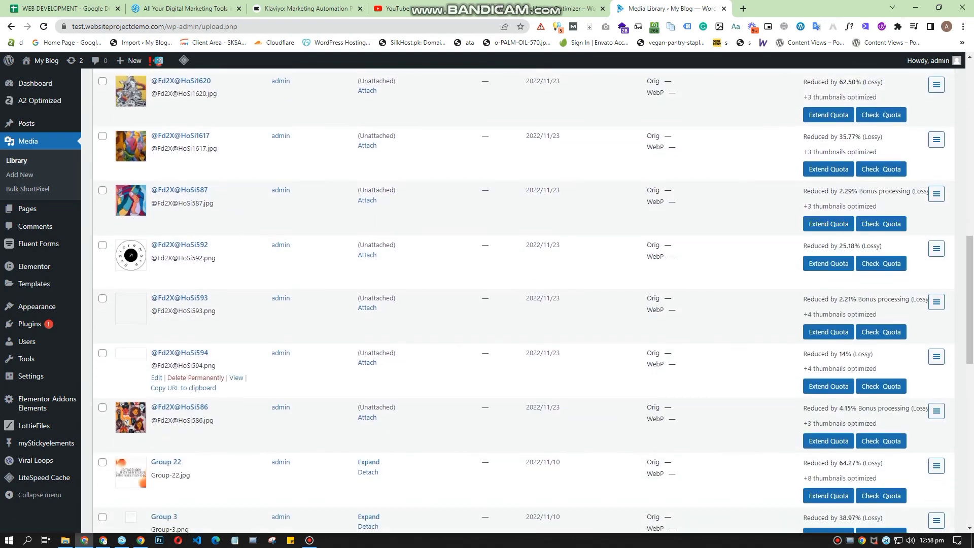
{"action": "scroll", "coordinate": [523, 300], "scroll_direction": "up", "scroll_amount": 8}
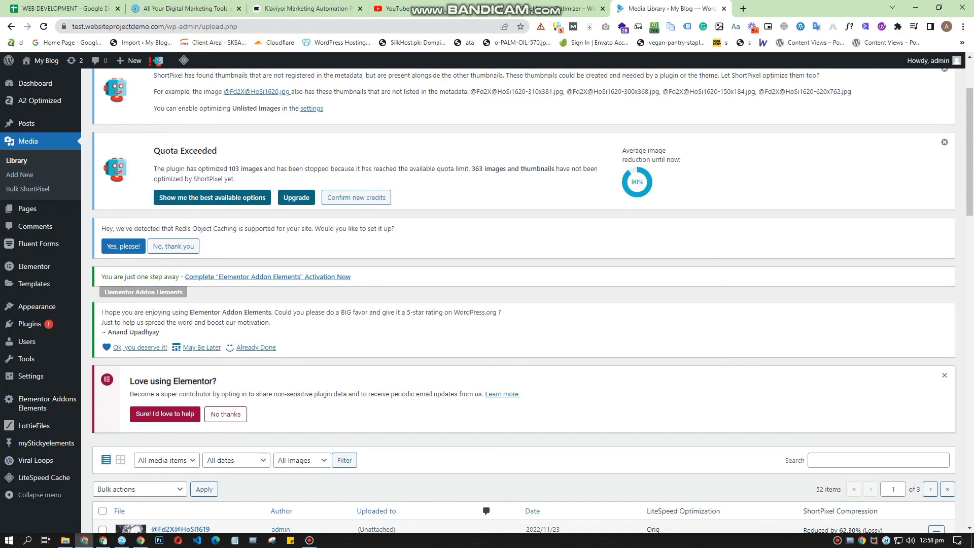
Step: Open the Bulk ShortPixel page and examine the bulk progress, its paused state and the quota notice
{"action": "left_click", "coordinate": [27, 189]}
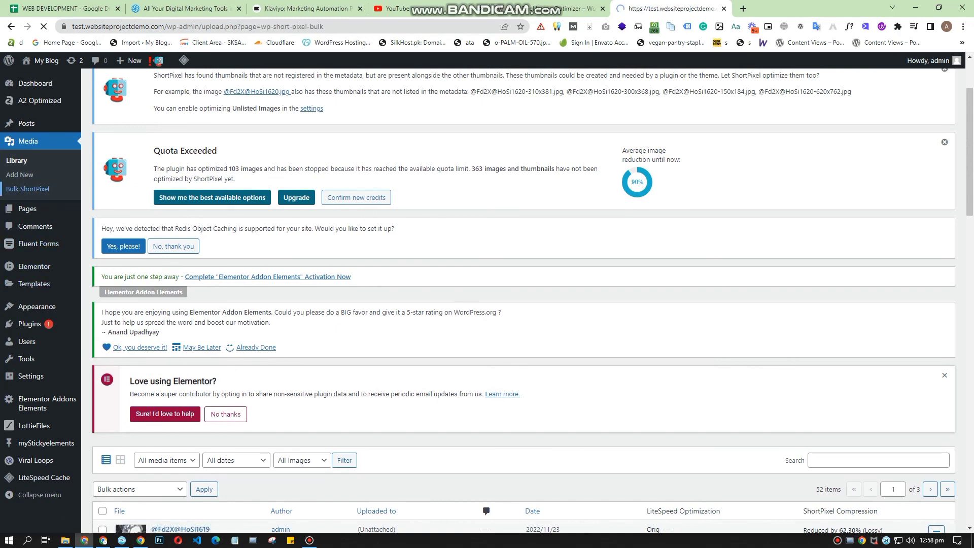
{"action": "scroll", "coordinate": [523, 299], "scroll_direction": "down", "scroll_amount": 7}
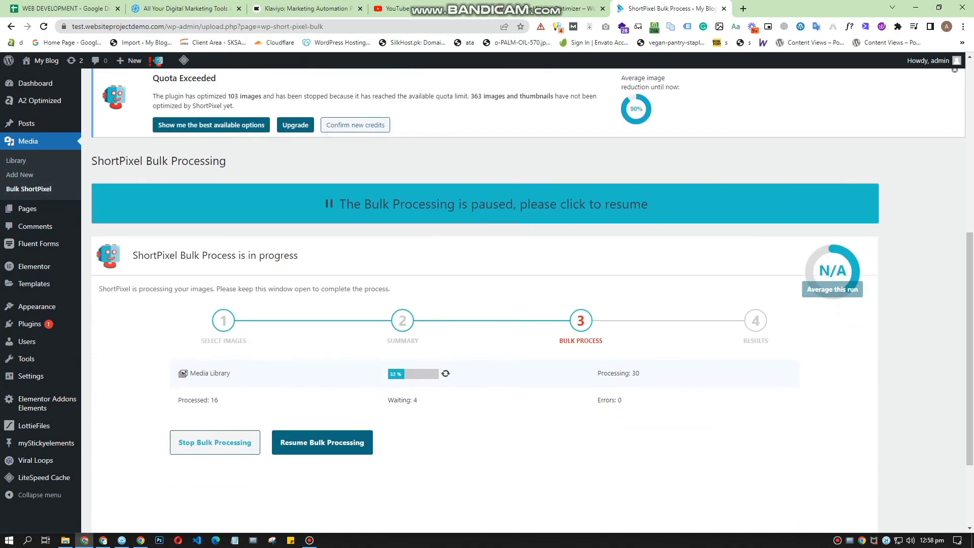
{"action": "scroll", "coordinate": [522, 300], "scroll_direction": "down", "scroll_amount": 2}
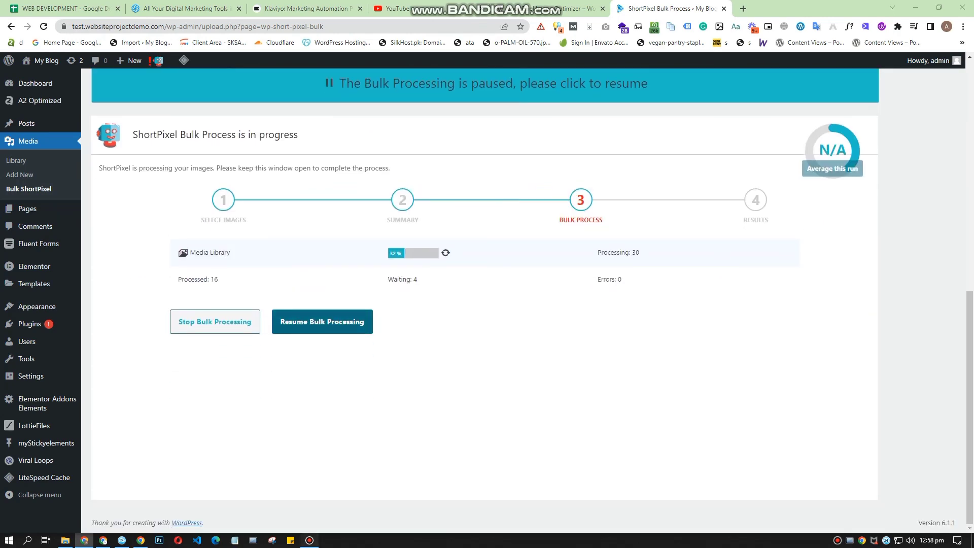
{"action": "left_click", "coordinate": [310, 540]}
{"action": "left_click", "coordinate": [310, 540]}
{"action": "scroll", "coordinate": [523, 299], "scroll_direction": "up", "scroll_amount": 8}
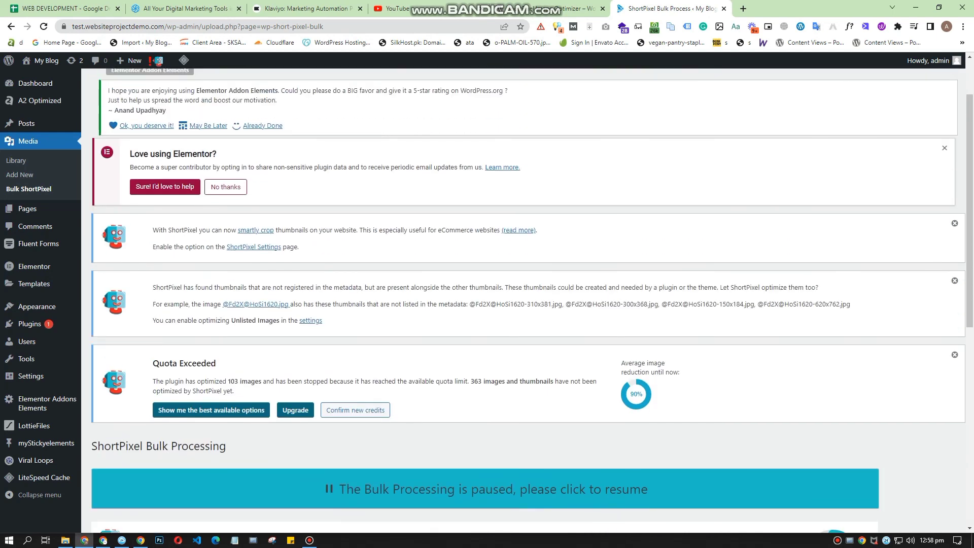
{"action": "scroll", "coordinate": [523, 300], "scroll_direction": "down", "scroll_amount": 6}
Step: Switch to the ShortPixel Image Optimizer plugin page on WordPress.org and highlight the plugin's name
{"action": "left_click", "coordinate": [548, 9]}
{"action": "scroll", "coordinate": [523, 300], "scroll_direction": "up", "scroll_amount": 4}
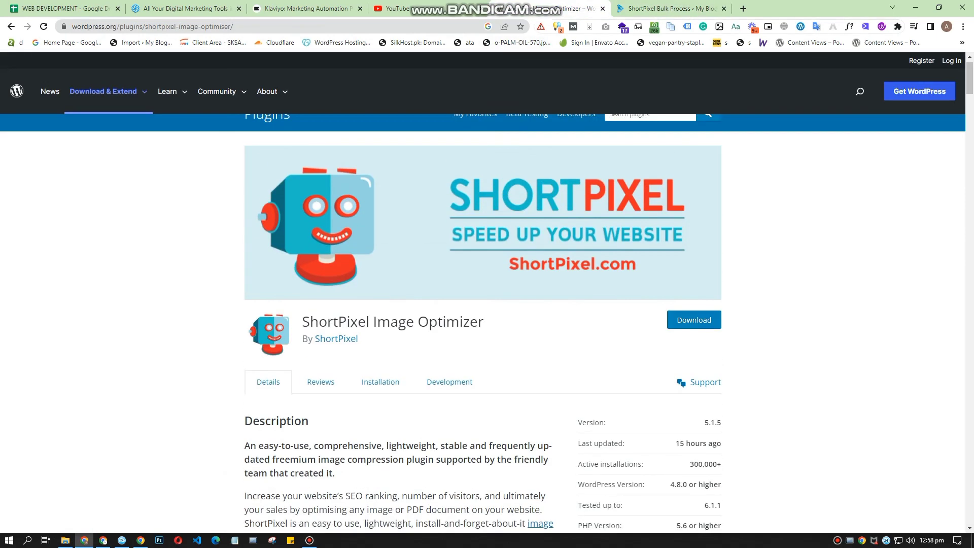
{"action": "triple_click", "coordinate": [460, 341]}
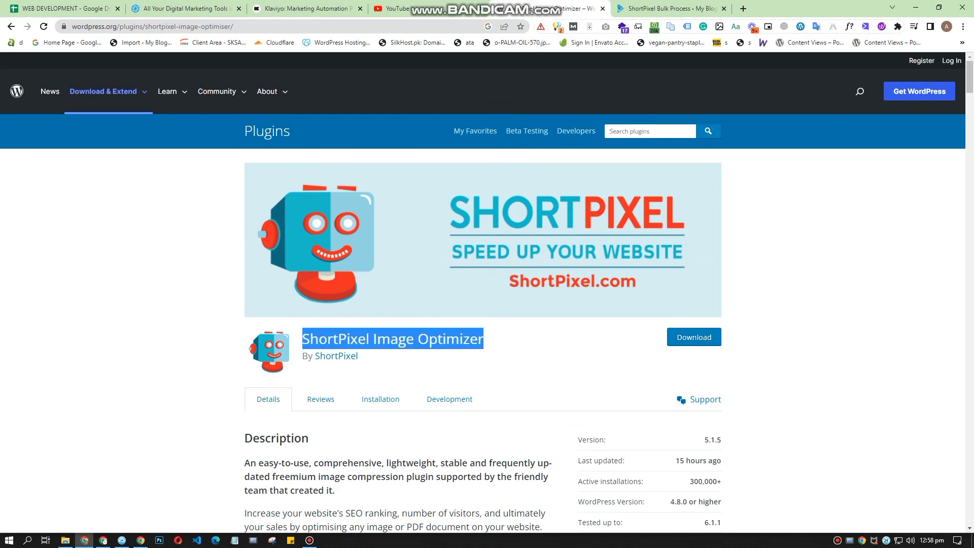
{"action": "left_click", "coordinate": [310, 540]}
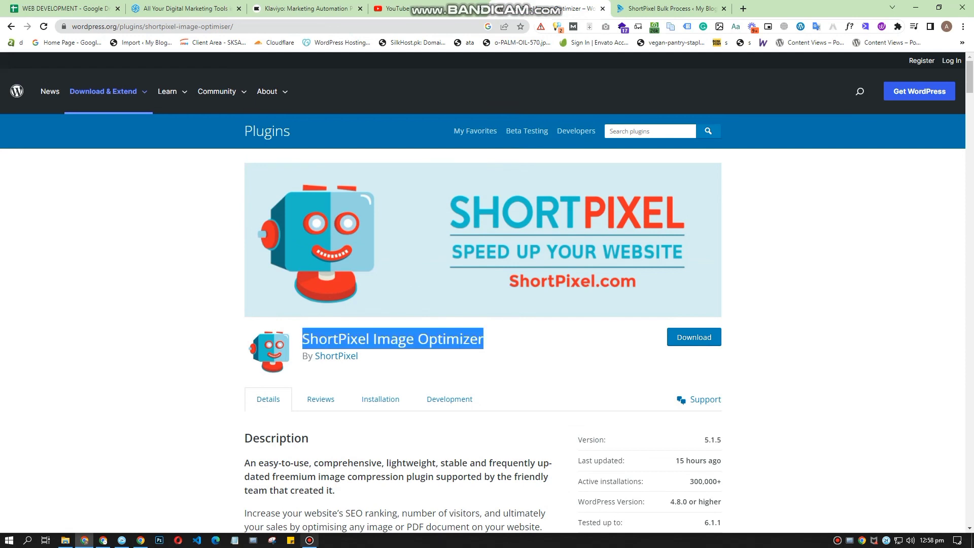